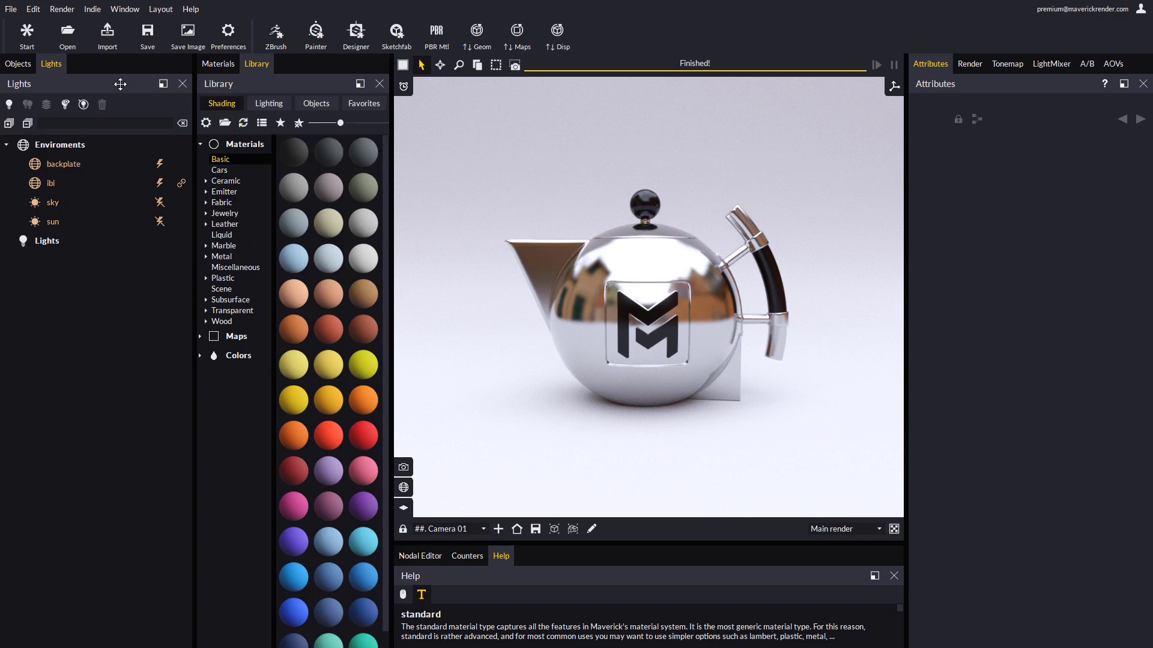
Step: Load the yellow Mini sample scene from the Start Screen's Sample scenes
{"action": "left_click", "coordinate": [26, 40]}
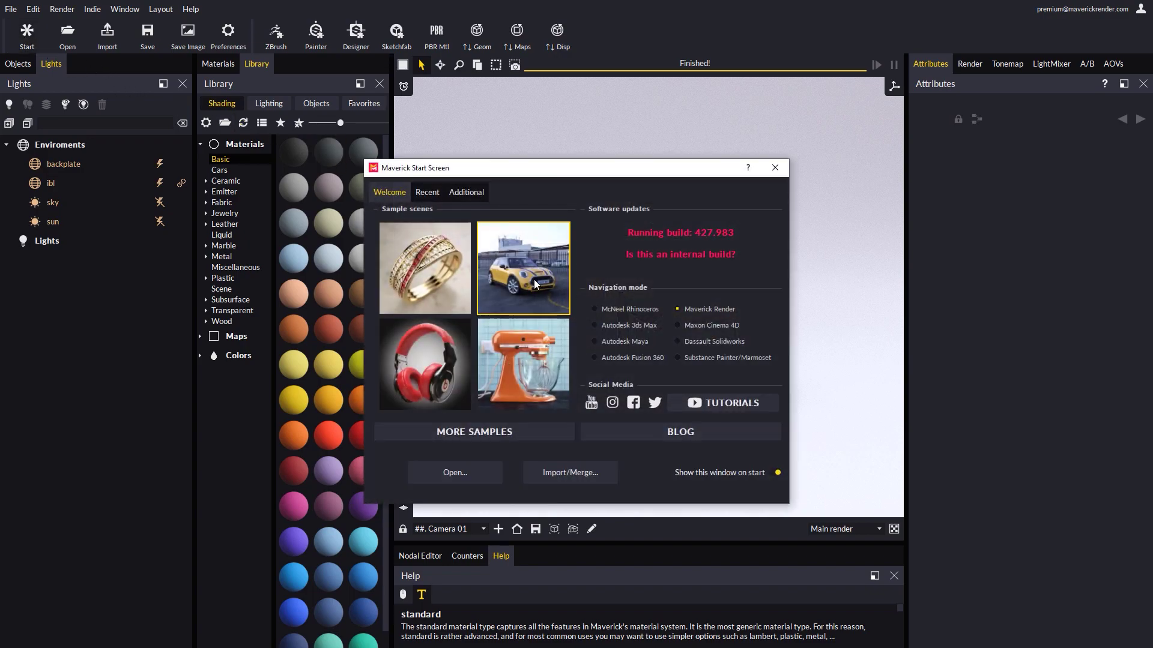
{"action": "left_click", "coordinate": [525, 276]}
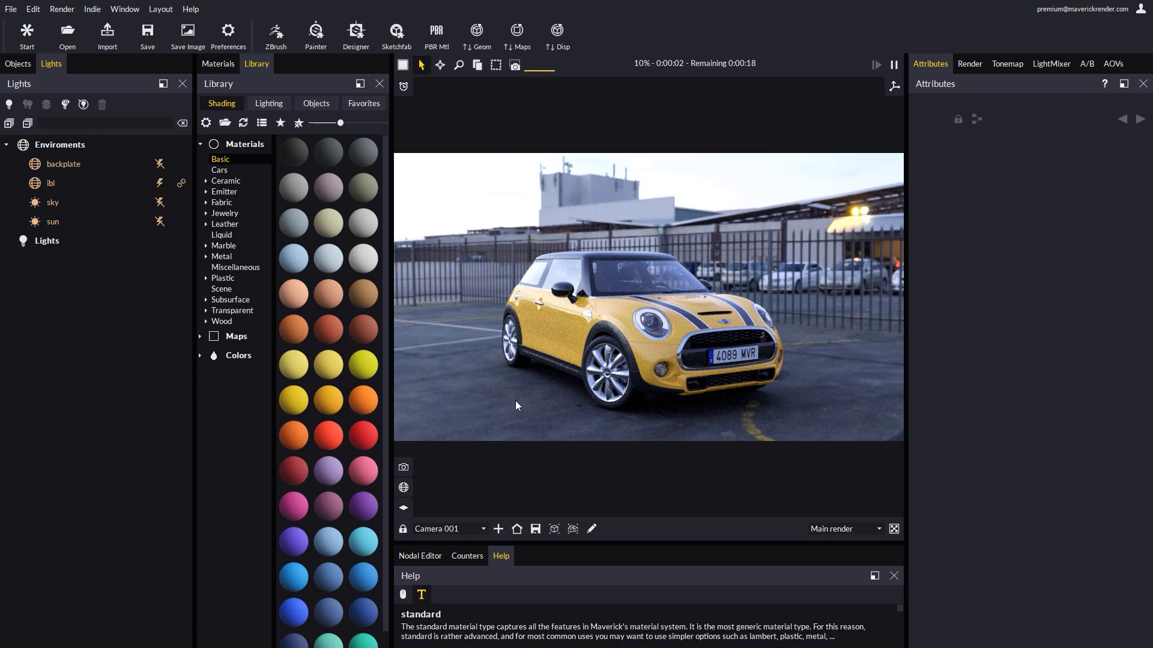
{"action": "left_click", "coordinate": [513, 403]}
{"action": "left_click_drag", "start_coordinate": [562, 365], "coordinate": [687, 341]}
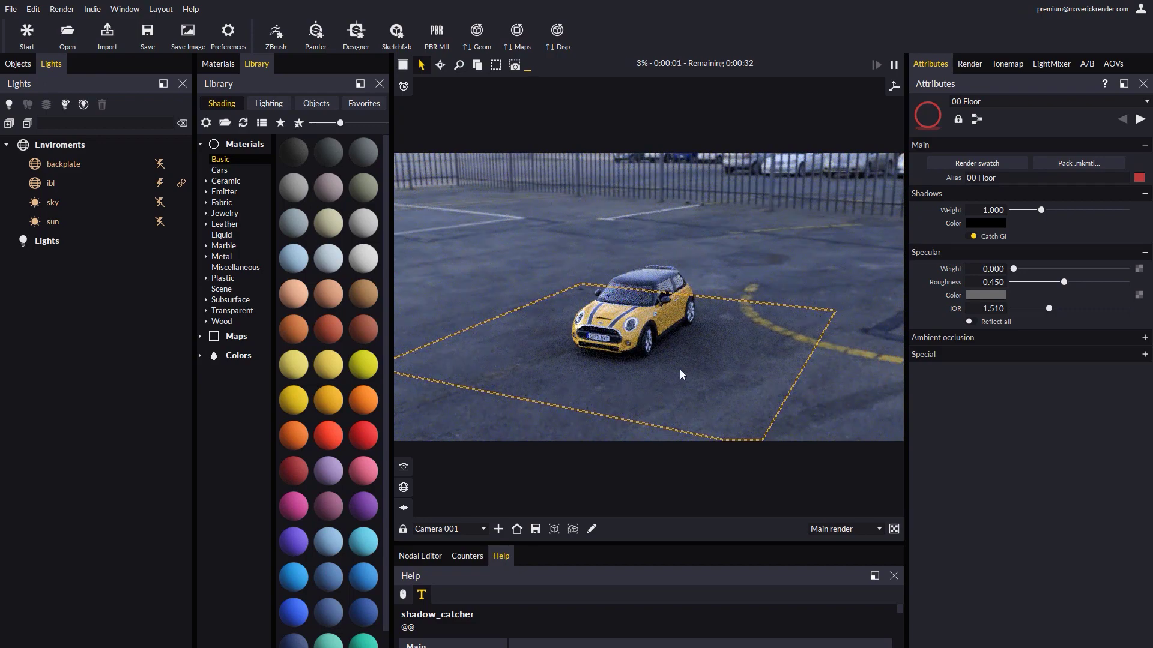
{"action": "left_click_drag", "start_coordinate": [589, 359], "coordinate": [649, 370]}
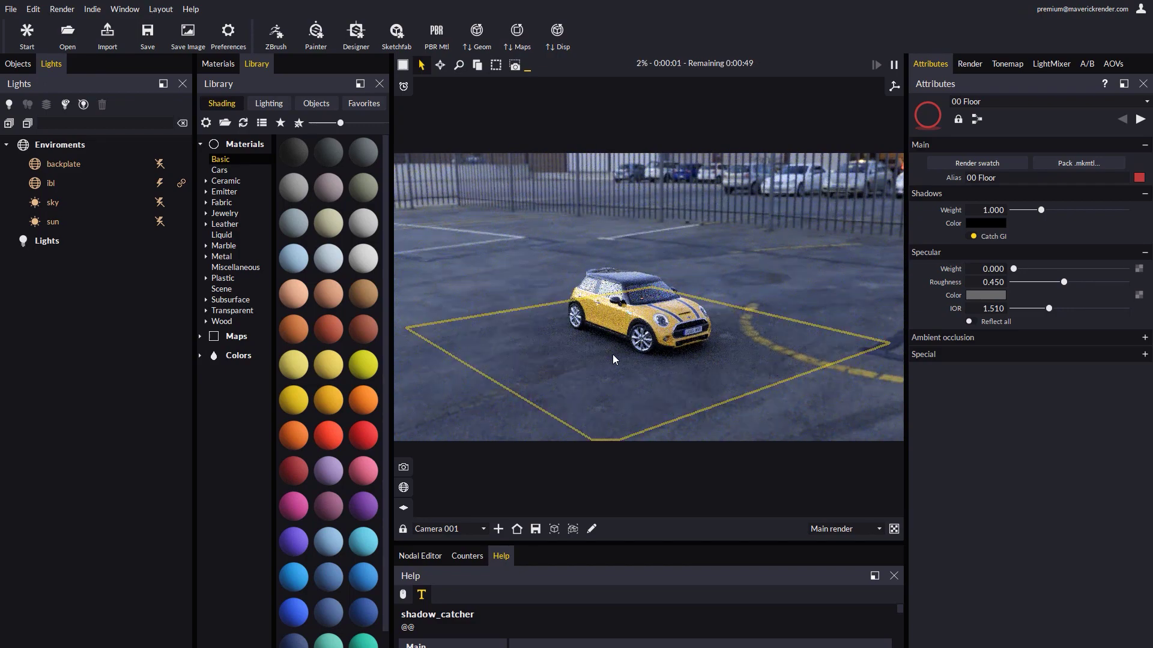
{"action": "scroll", "coordinate": [600, 351], "scroll_direction": "up", "scroll_amount": 3}
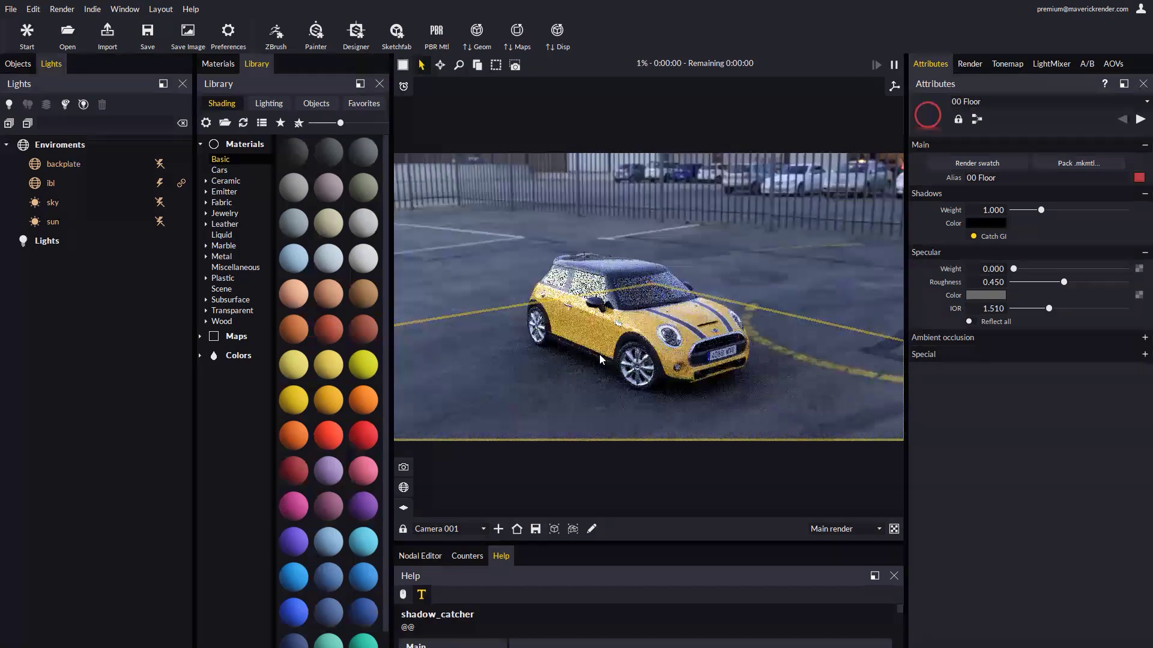
{"action": "left_click", "coordinate": [517, 528]}
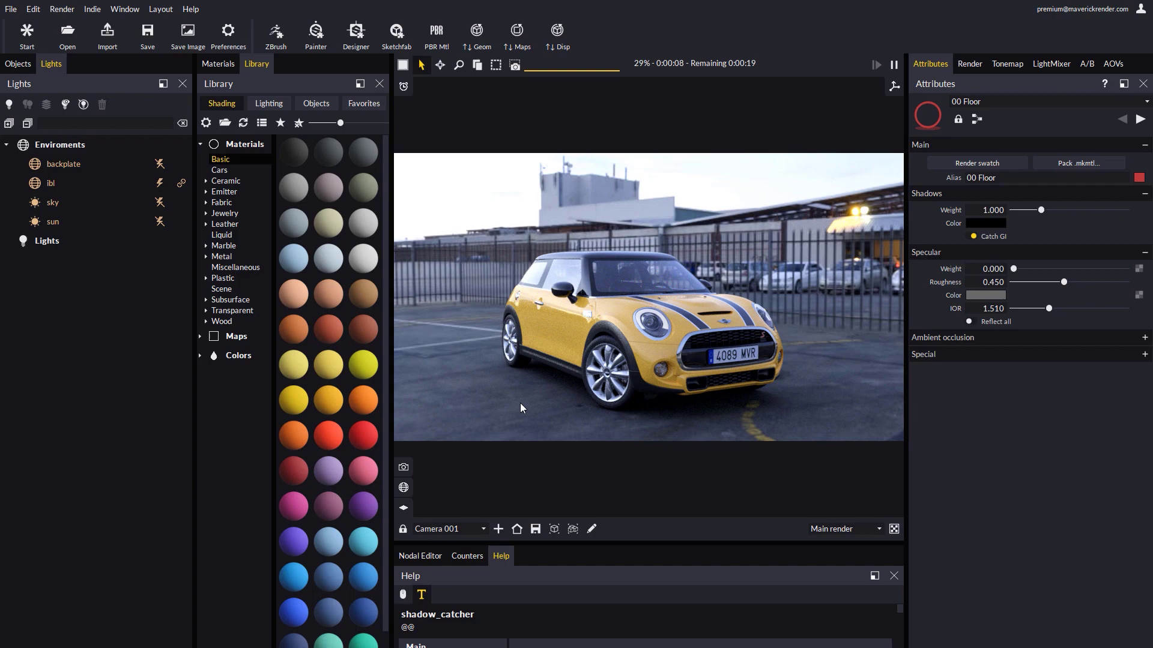
Step: Drag the first Library > Objects > Floors preset into the viewport beneath the Mini
{"action": "left_click", "coordinate": [312, 104]}
{"action": "left_click", "coordinate": [239, 198]}
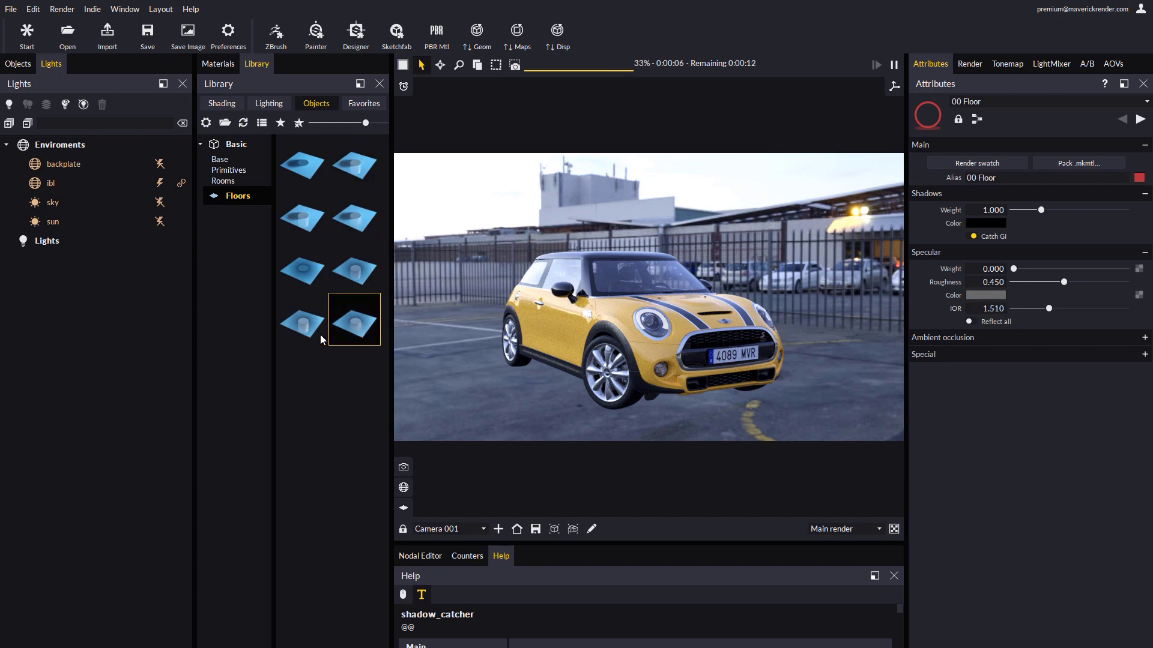
{"action": "left_click_drag", "start_coordinate": [302, 163], "coordinate": [507, 398]}
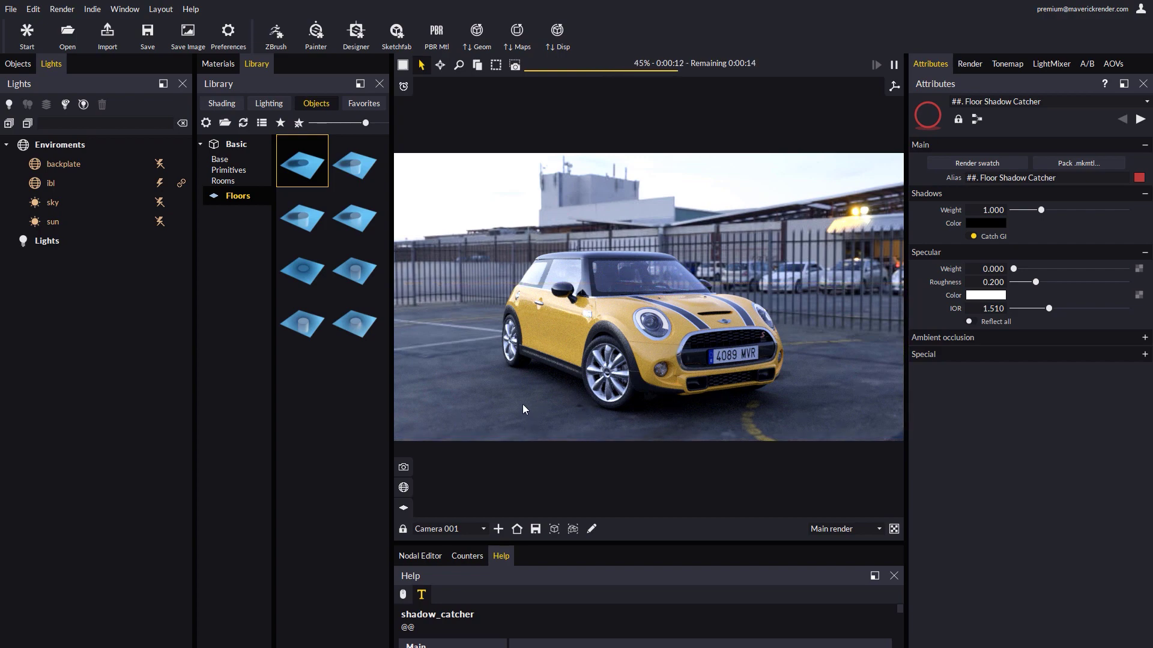
Step: Undo the floor shadow catcher and add a primitive Plane under the car
{"action": "key", "text": "ctrl+z"}
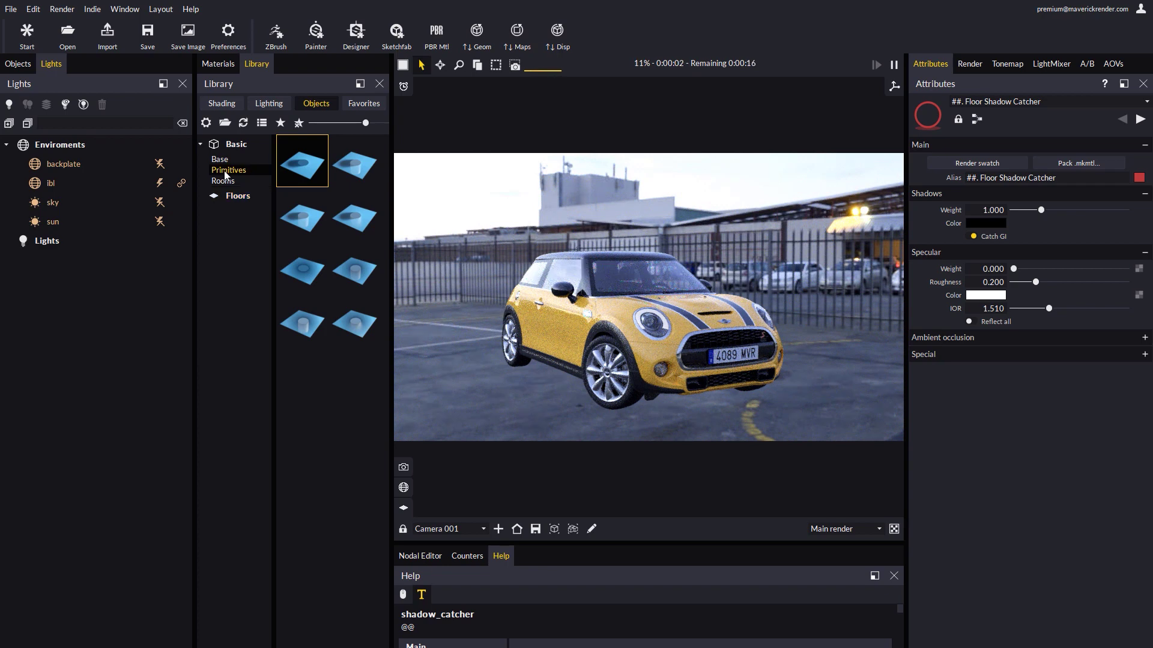
{"action": "left_click", "coordinate": [227, 170]}
{"action": "left_click_drag", "start_coordinate": [302, 161], "coordinate": [568, 394]}
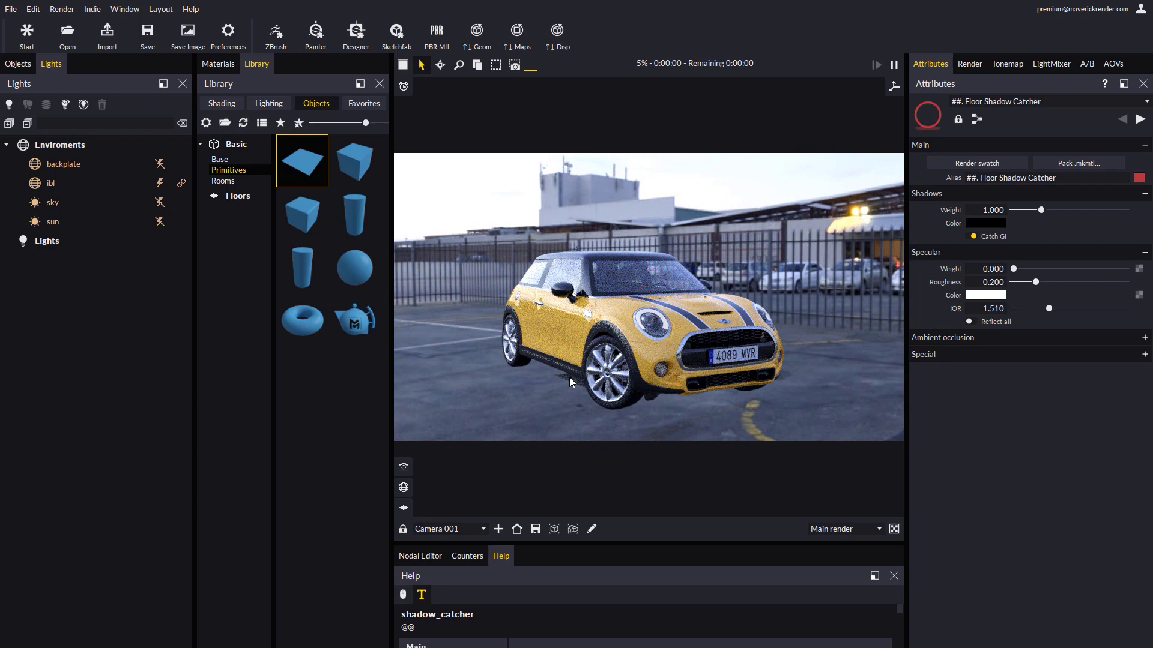
Step: Scale the gray plane to 0.017 in X and Y, keeping position and rotation fixed
{"action": "left_click", "coordinate": [570, 379]}
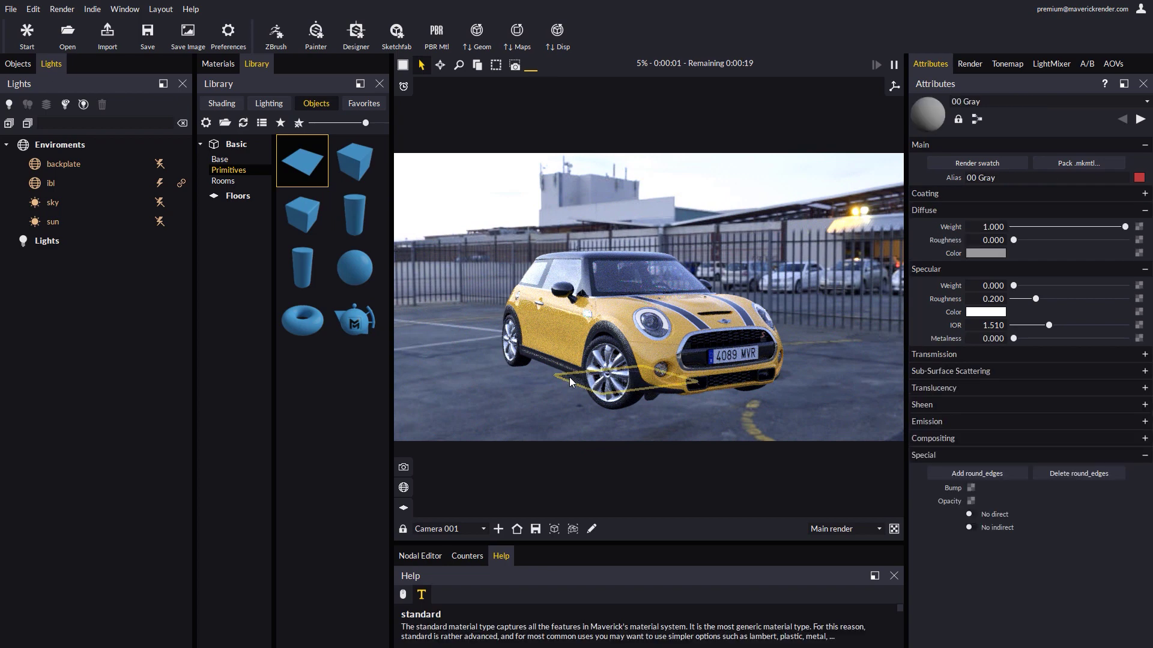
{"action": "left_click", "coordinate": [440, 64]}
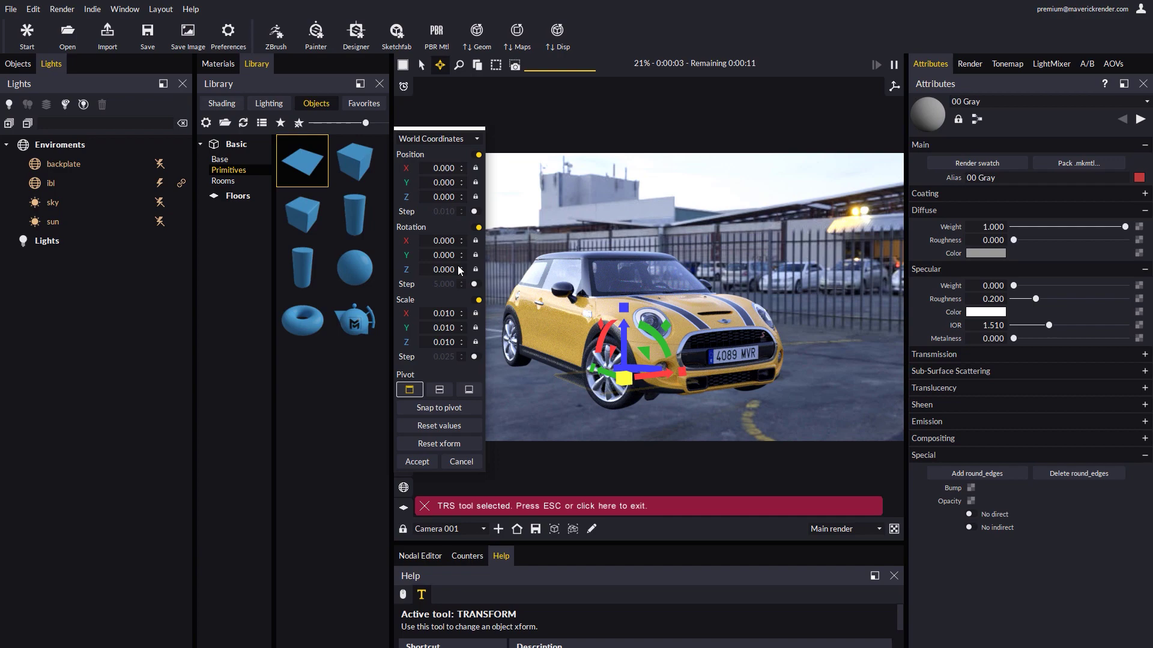
{"action": "left_click", "coordinate": [478, 154]}
{"action": "left_click", "coordinate": [478, 228]}
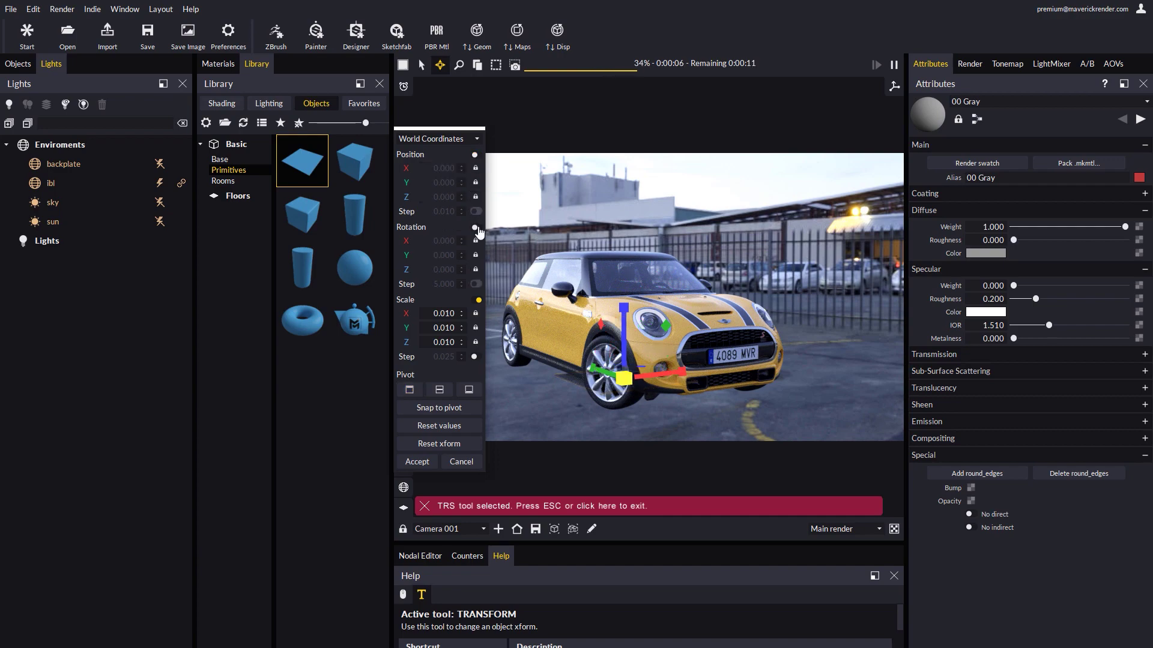
{"action": "left_click_drag", "start_coordinate": [624, 367], "coordinate": [864, 282]}
Step: Accept the plane's scale and assign it a new shadow_catcher material
{"action": "left_click", "coordinate": [428, 466]}
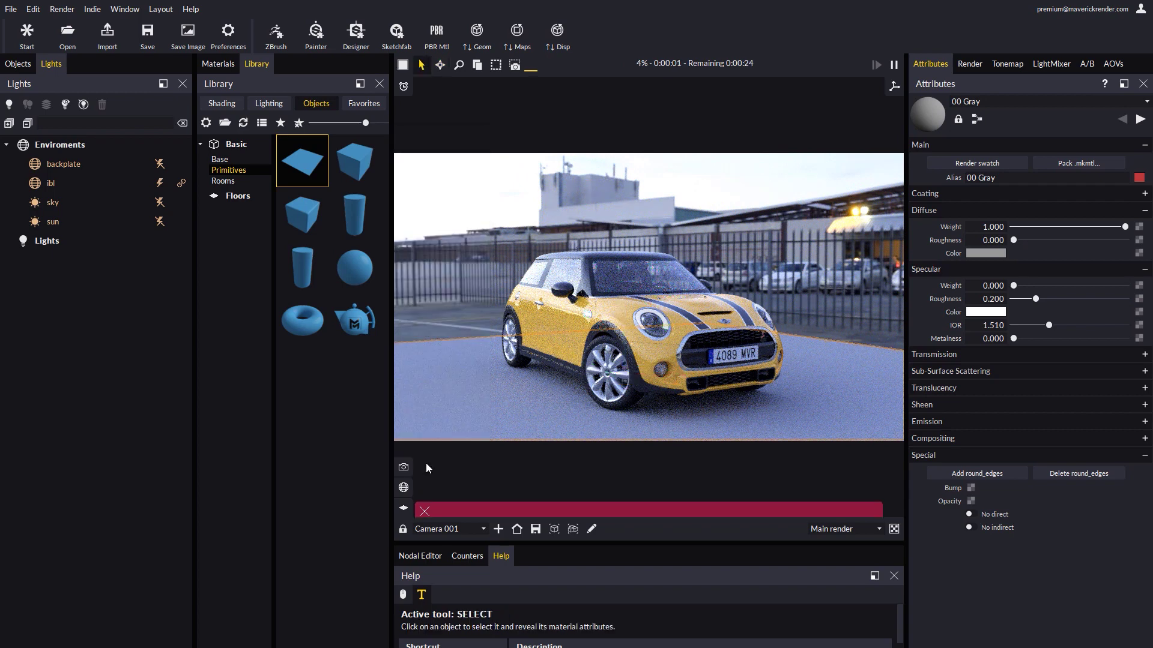
{"action": "left_click", "coordinate": [218, 63]}
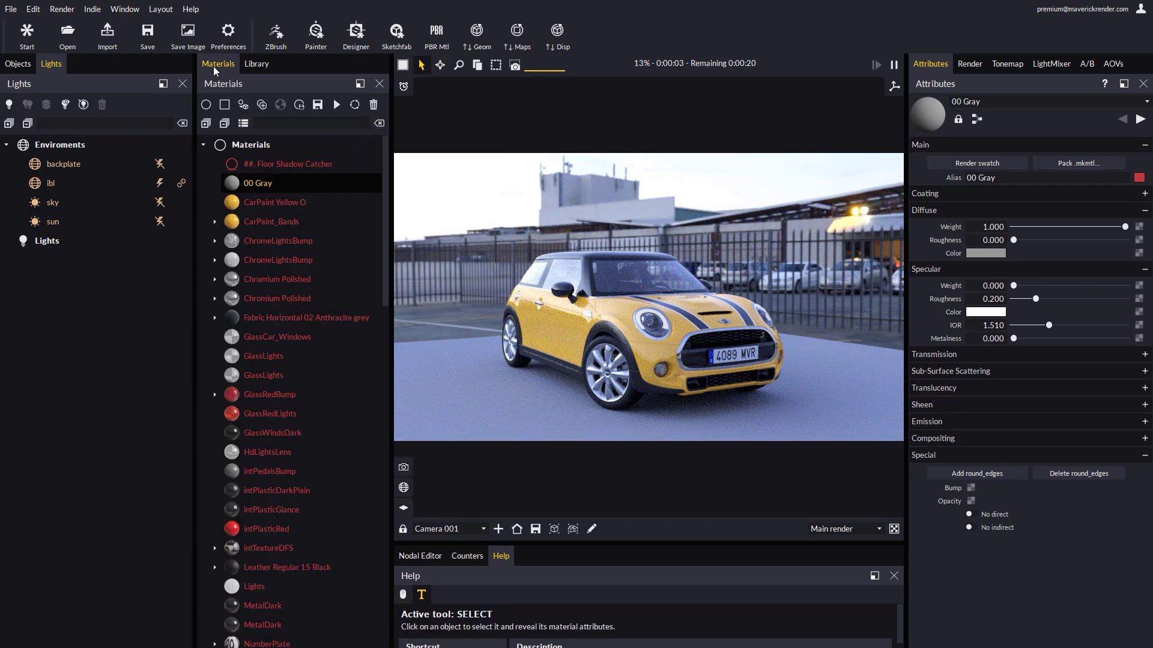
{"action": "left_click", "coordinate": [205, 105]}
{"action": "left_click", "coordinate": [244, 323]}
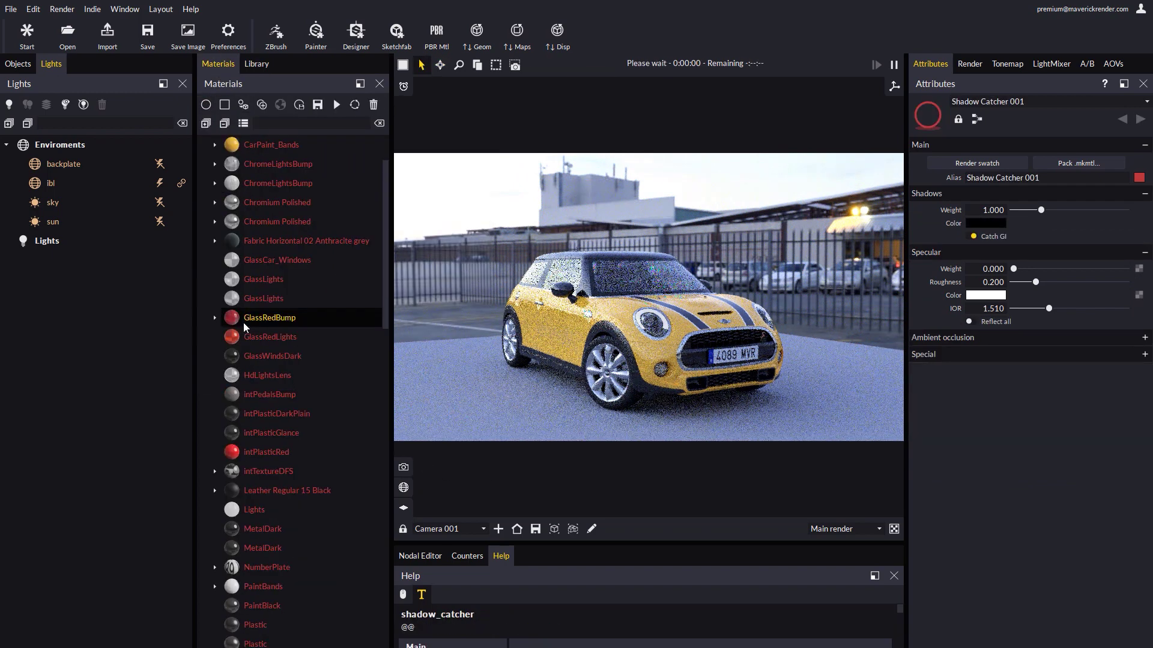
{"action": "left_click", "coordinate": [458, 400]}
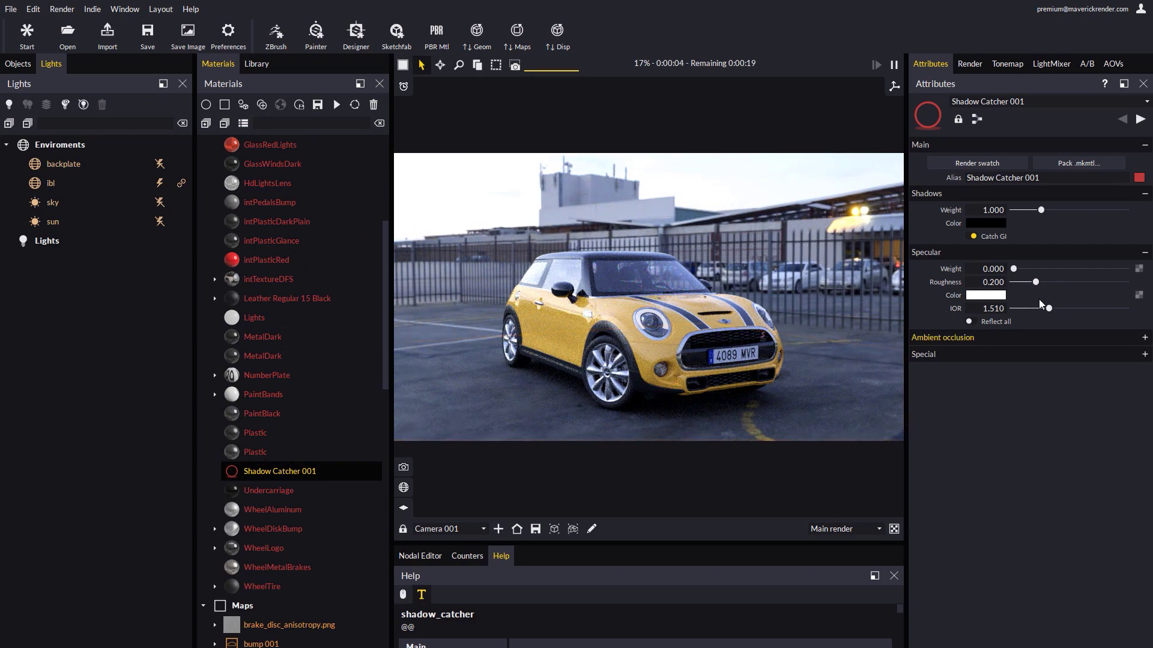
Step: Apply the first Floors shadow-catcher preset from the library to the plane
{"action": "left_click", "coordinate": [256, 64]}
{"action": "left_click", "coordinate": [237, 196]}
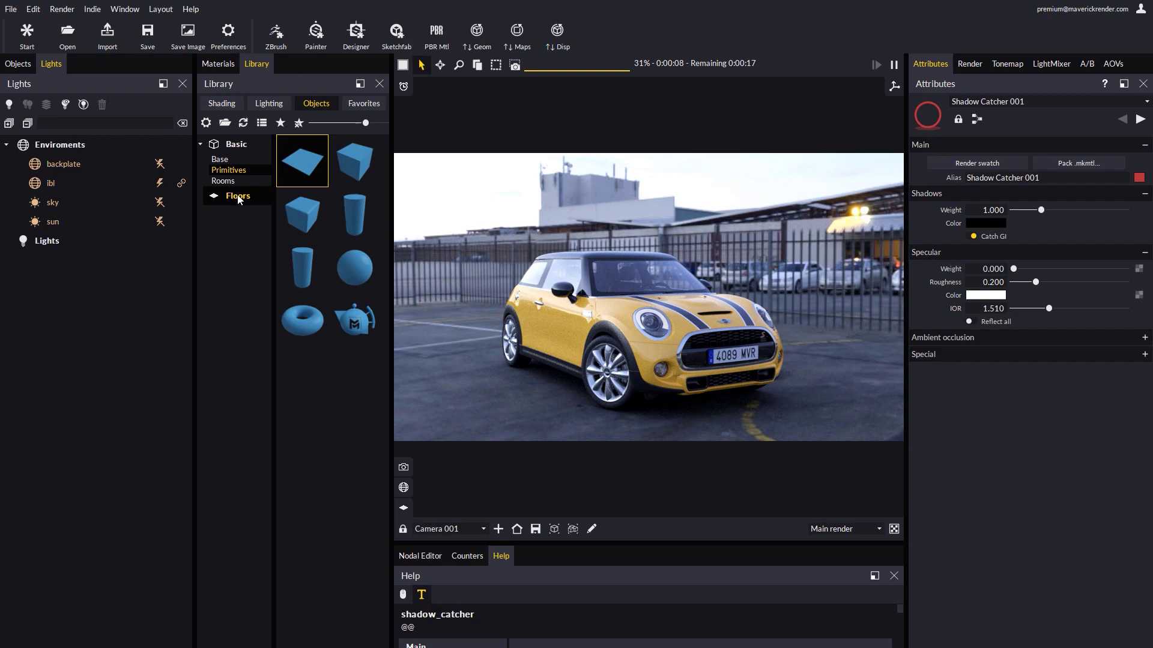
{"action": "left_click_drag", "start_coordinate": [302, 161], "coordinate": [484, 394]}
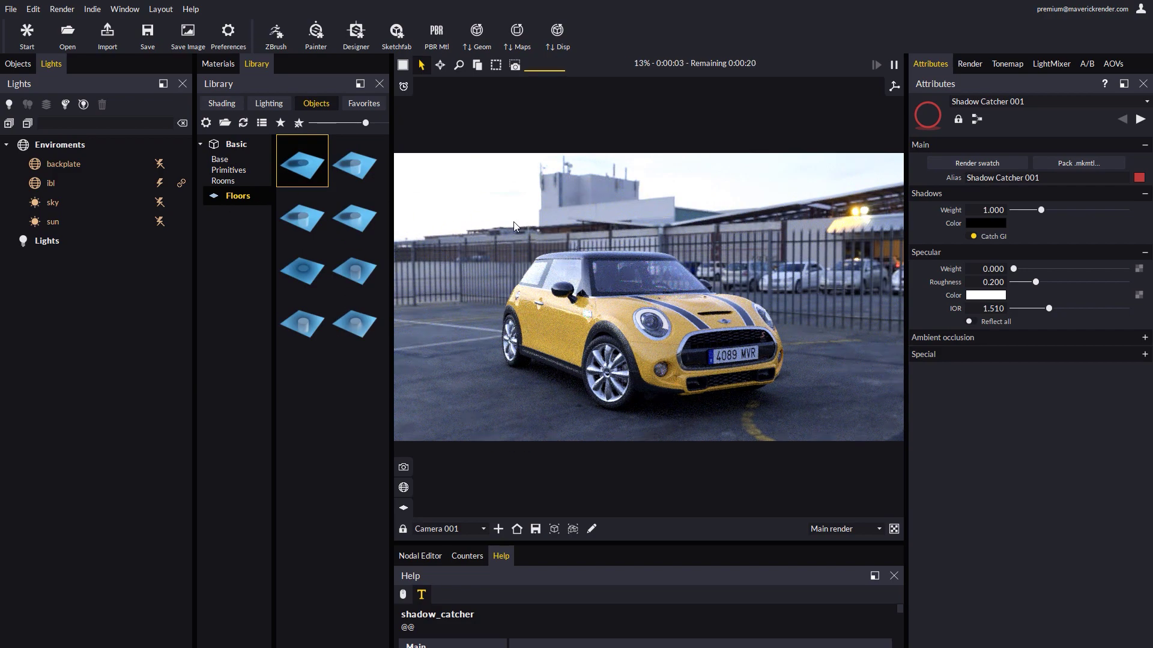
Step: Apply exterior IBL ambiences from General > IBL > Exterior, ending on the Venice waterfront square
{"action": "left_click", "coordinate": [268, 103]}
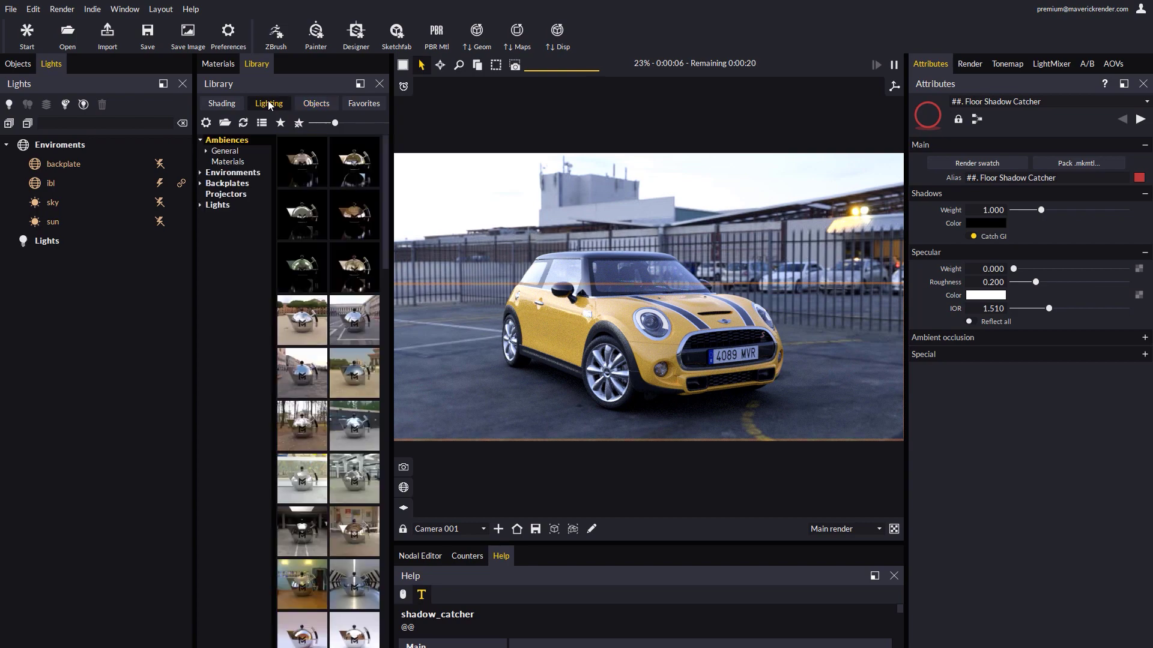
{"action": "left_click", "coordinate": [206, 150]}
{"action": "left_click", "coordinate": [237, 183]}
{"action": "left_click_drag", "start_coordinate": [302, 160], "coordinate": [438, 216]}
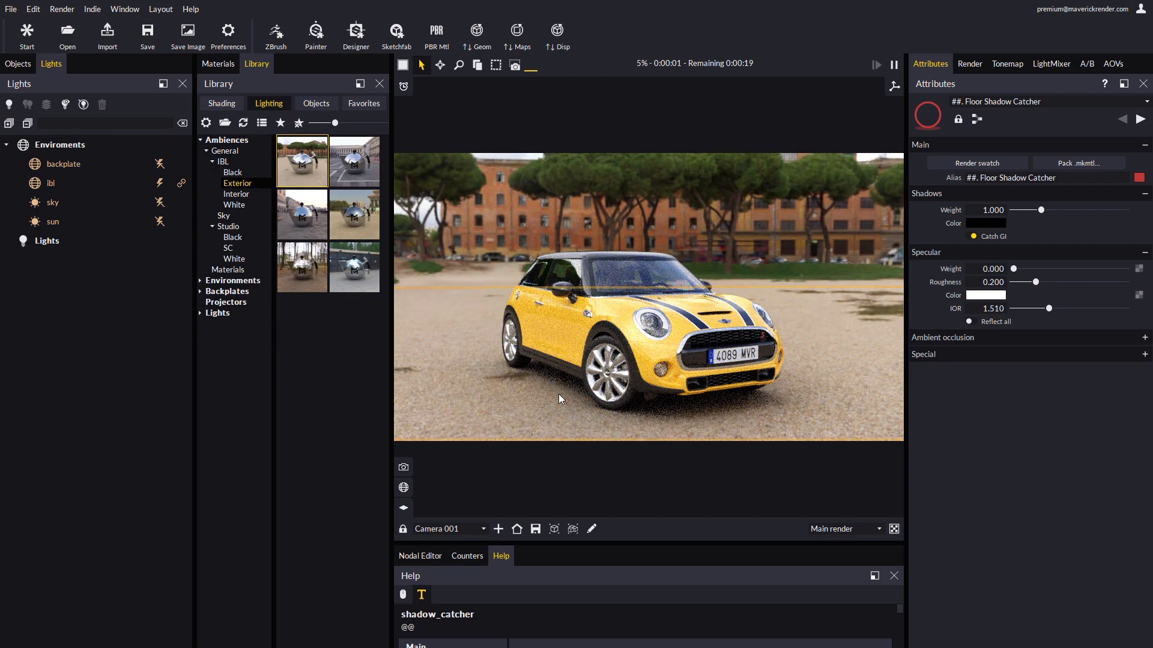
{"action": "left_click_drag", "start_coordinate": [302, 214], "coordinate": [475, 268]}
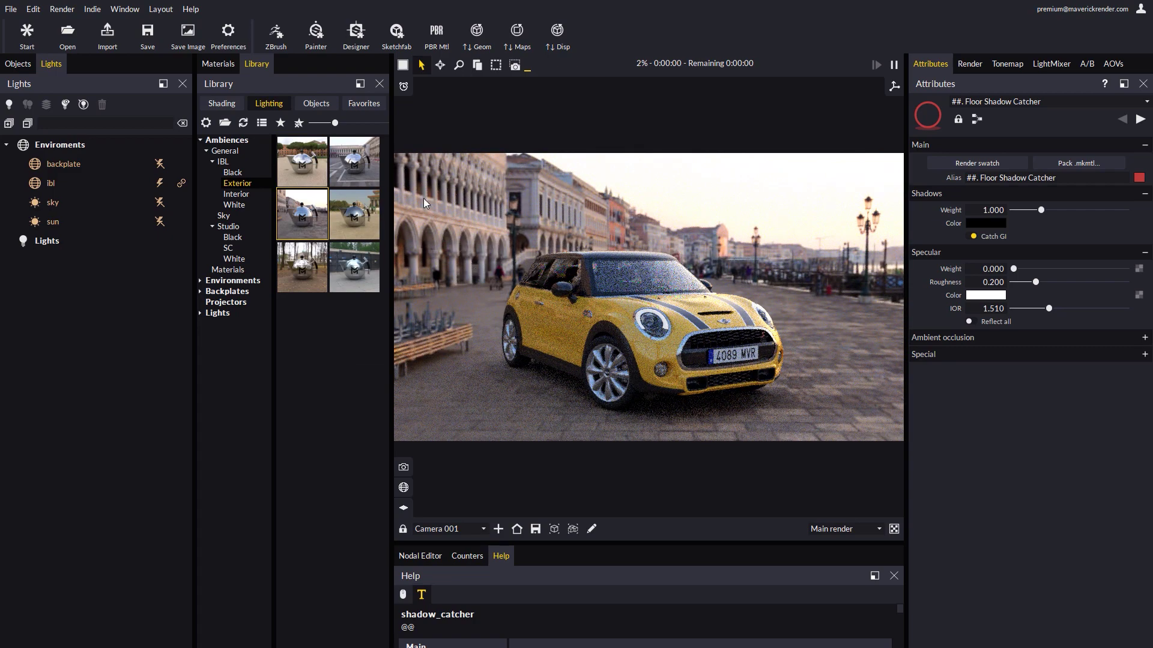
{"action": "left_click", "coordinate": [201, 280]}
{"action": "left_click", "coordinate": [225, 291]}
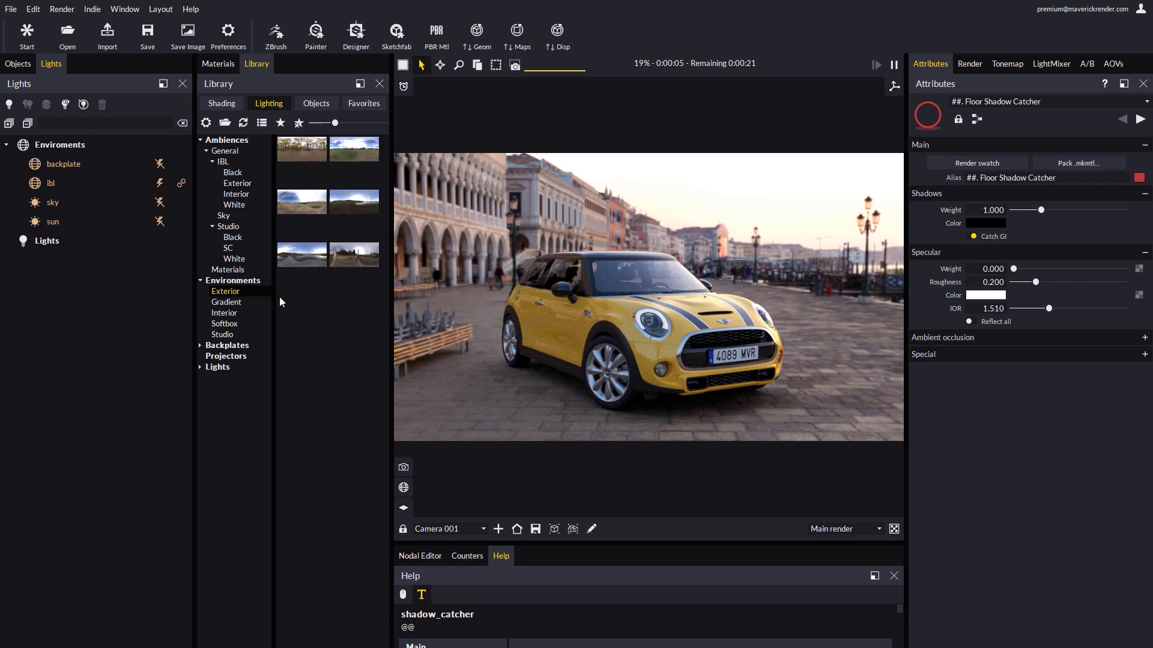
Step: Try exterior environment maps, settle on the city square, and rotate it to -85°
{"action": "left_click_drag", "start_coordinate": [284, 417], "coordinate": [491, 409]}
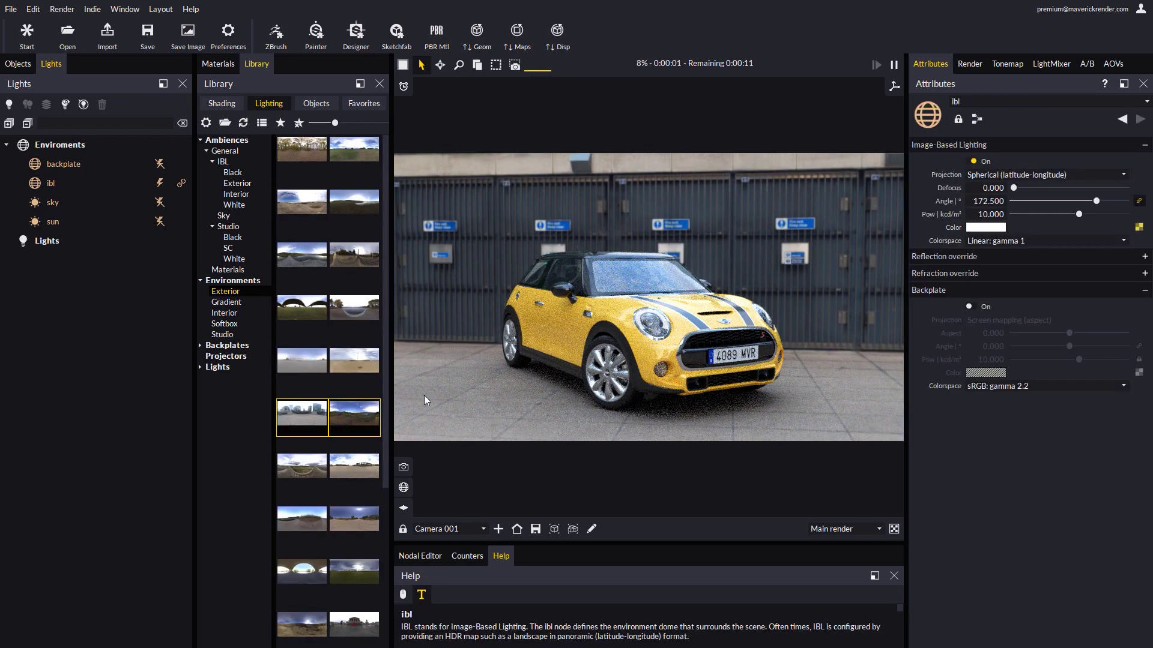
{"action": "left_click_drag", "start_coordinate": [354, 523], "coordinate": [495, 372]}
{"action": "scroll", "coordinate": [336, 390], "scroll_direction": "down", "scroll_amount": 5}
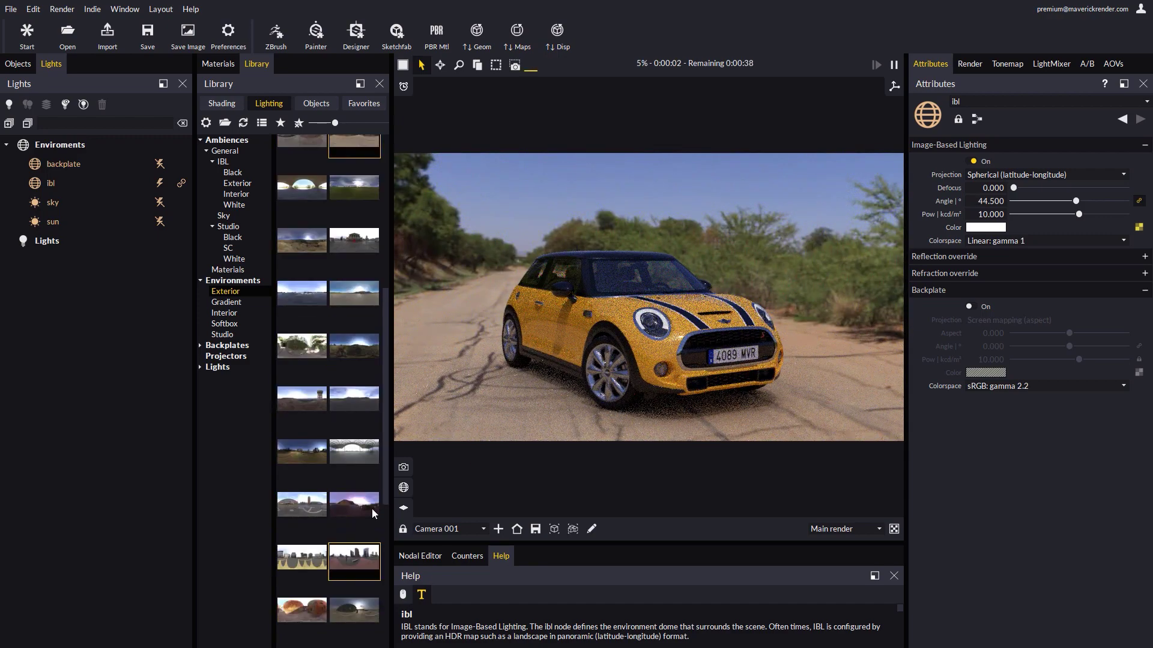
{"action": "left_click_drag", "start_coordinate": [354, 243], "coordinate": [531, 186]}
{"action": "left_click_drag", "start_coordinate": [570, 252], "coordinate": [550, 318]}
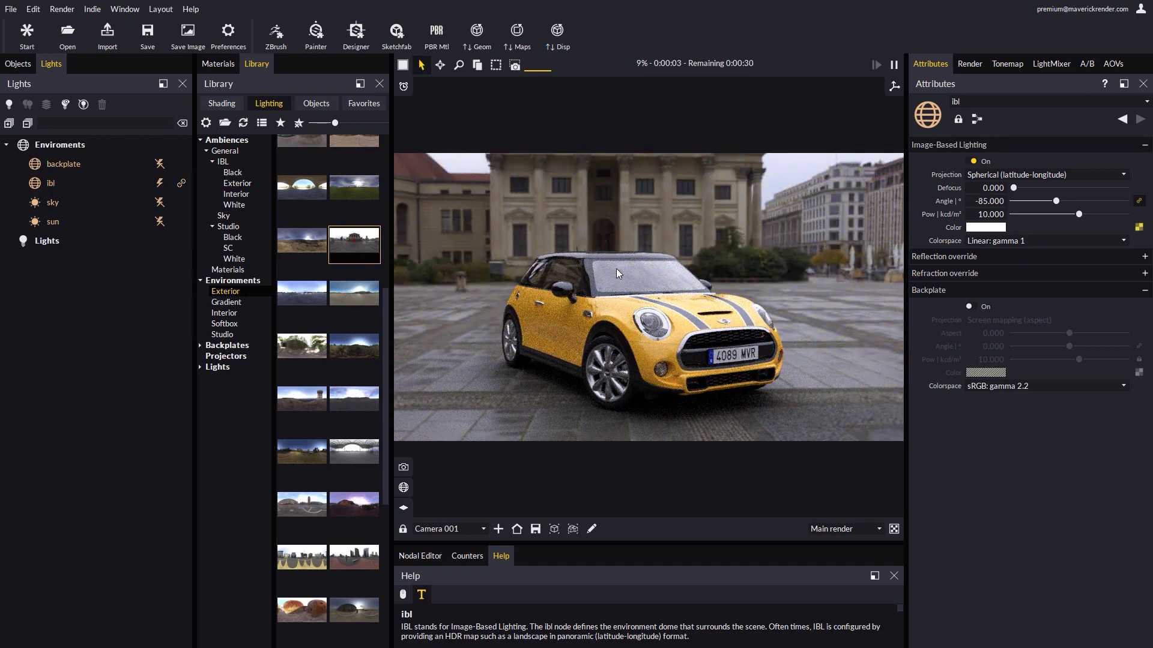
Step: Test the floor shadow catcher's Shadows Weight, restoring it to 1.000
{"action": "left_click", "coordinate": [535, 409]}
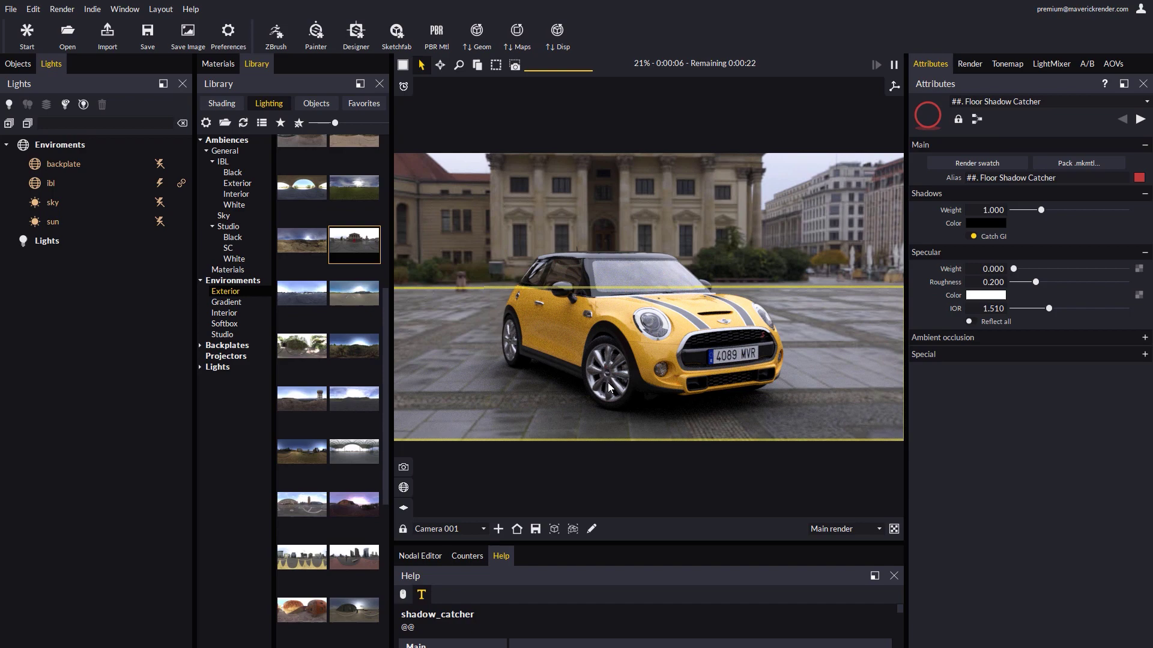
{"action": "left_click", "coordinate": [993, 211]}
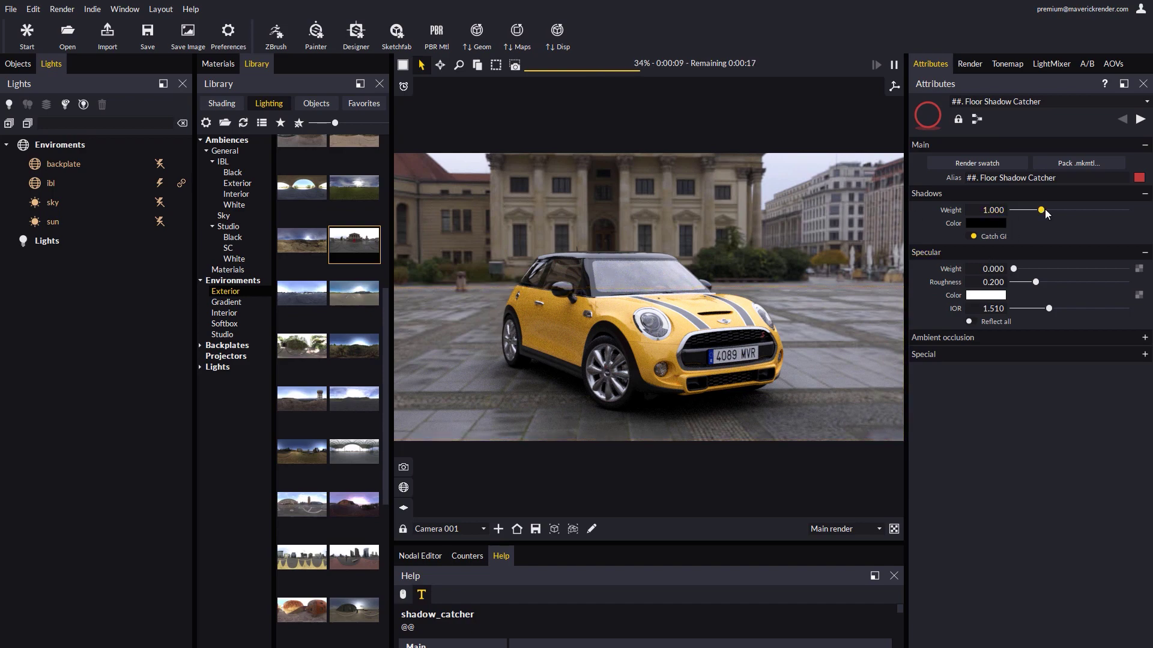
{"action": "left_click_drag", "start_coordinate": [1044, 210], "coordinate": [988, 211]}
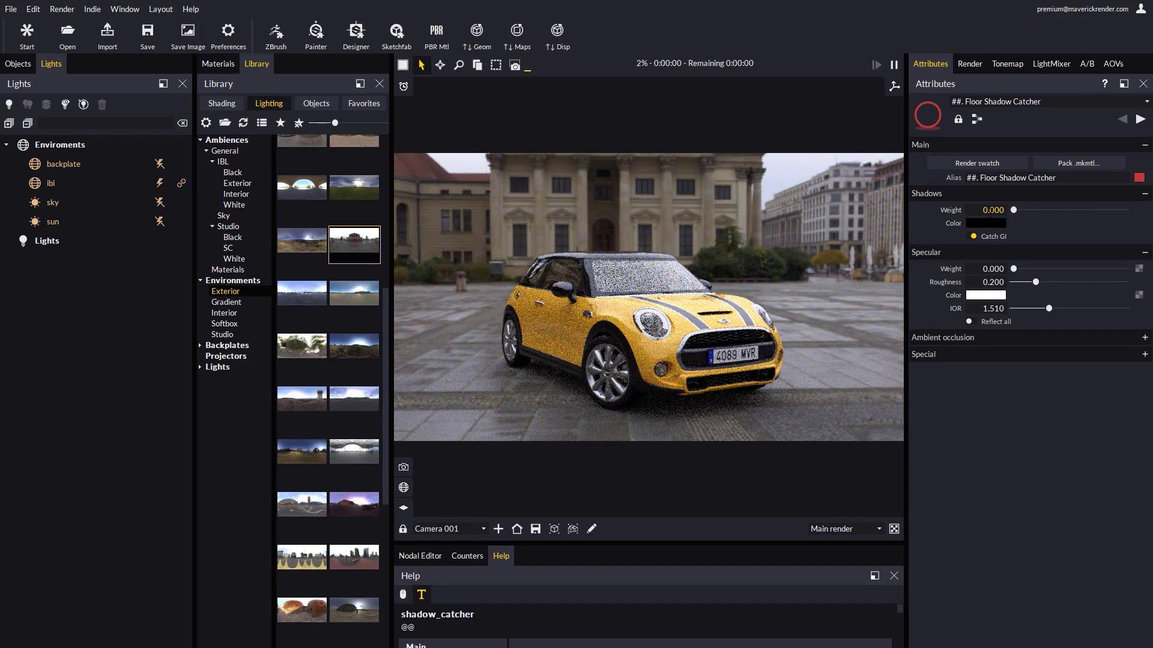
{"action": "key", "text": "ctrl+z"}
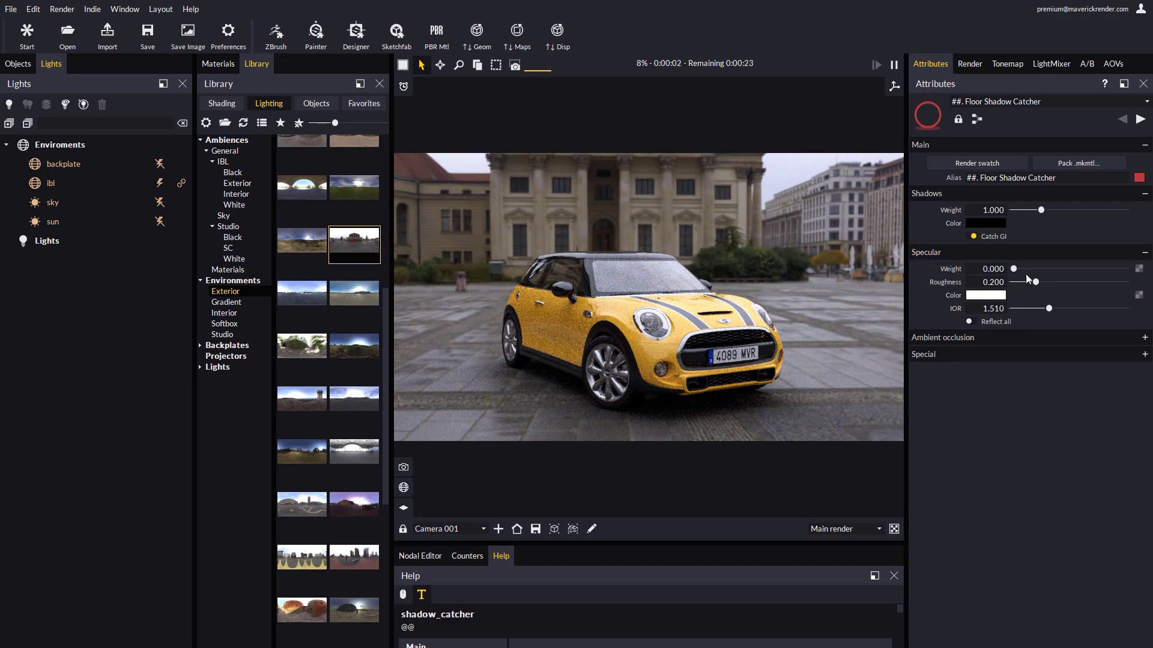
Step: Set Specular Weight to 1.000 and try IOR values, returning IOR to 1.510
{"action": "left_click_drag", "start_coordinate": [1013, 268], "coordinate": [1125, 268]}
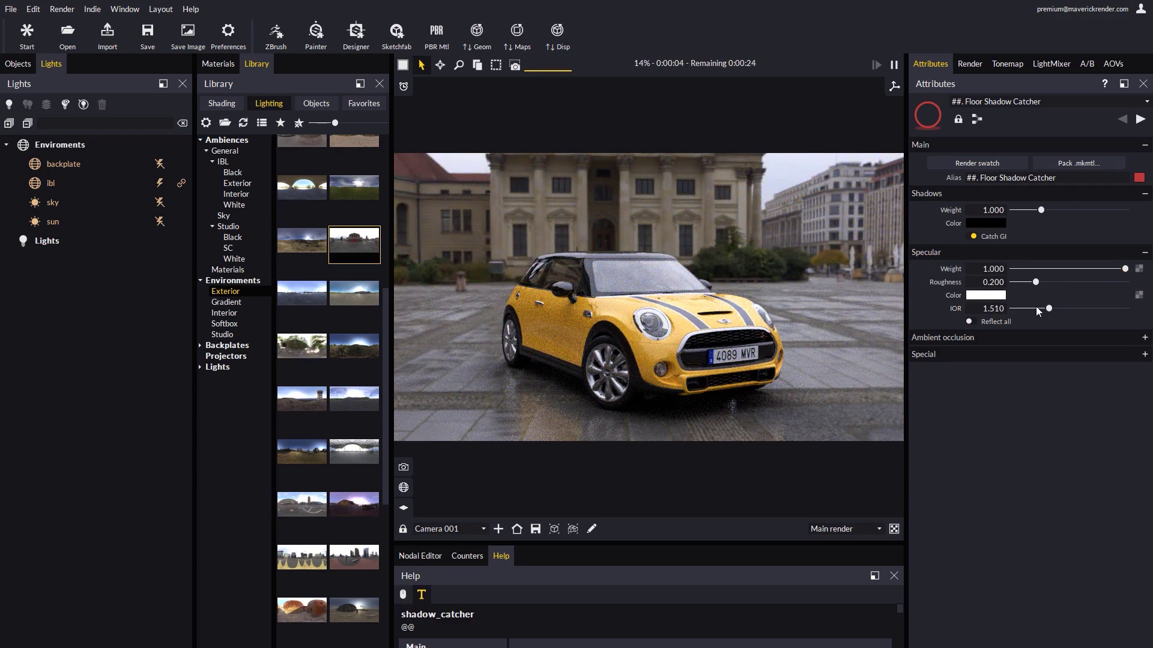
{"action": "left_click_drag", "start_coordinate": [1048, 309], "coordinate": [1068, 308]}
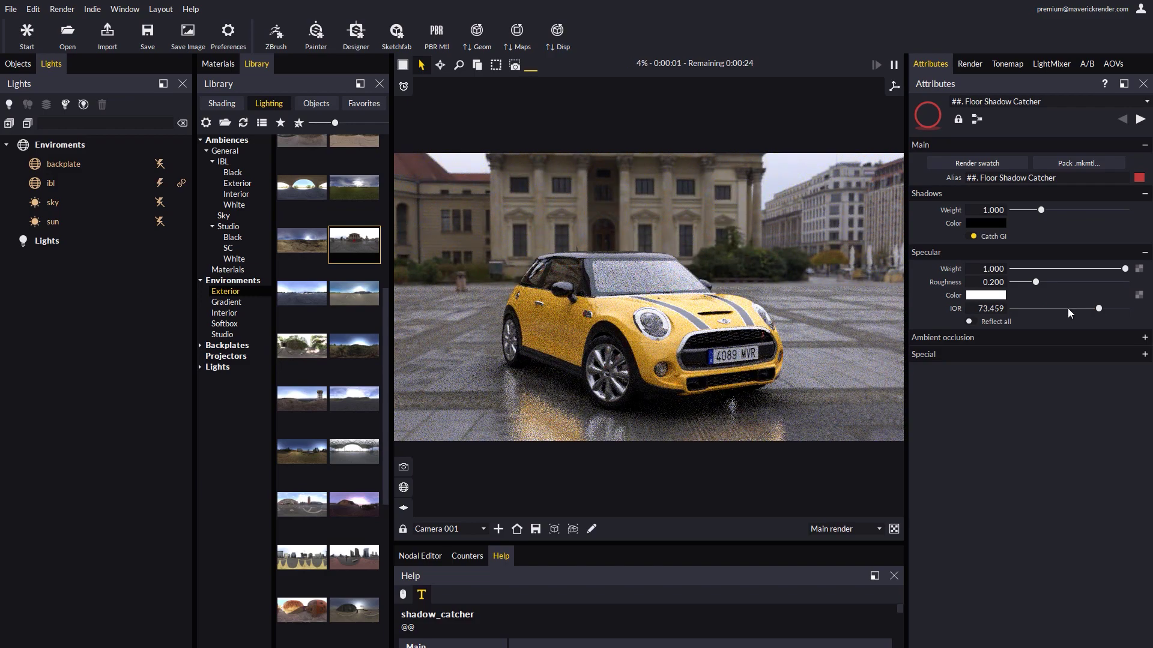
{"action": "key", "text": "ctrl+z"}
{"action": "mouse_move", "coordinate": [1035, 282]}
{"action": "left_mouse_down"}
{"action": "mouse_move", "coordinate": [1015, 282]}
{"action": "mouse_move", "coordinate": [1074, 282]}
{"action": "mouse_move", "coordinate": [1087, 309]}
{"action": "mouse_move", "coordinate": [1035, 282]}
{"action": "left_mouse_up"}
{"action": "left_click", "coordinate": [1047, 309]}
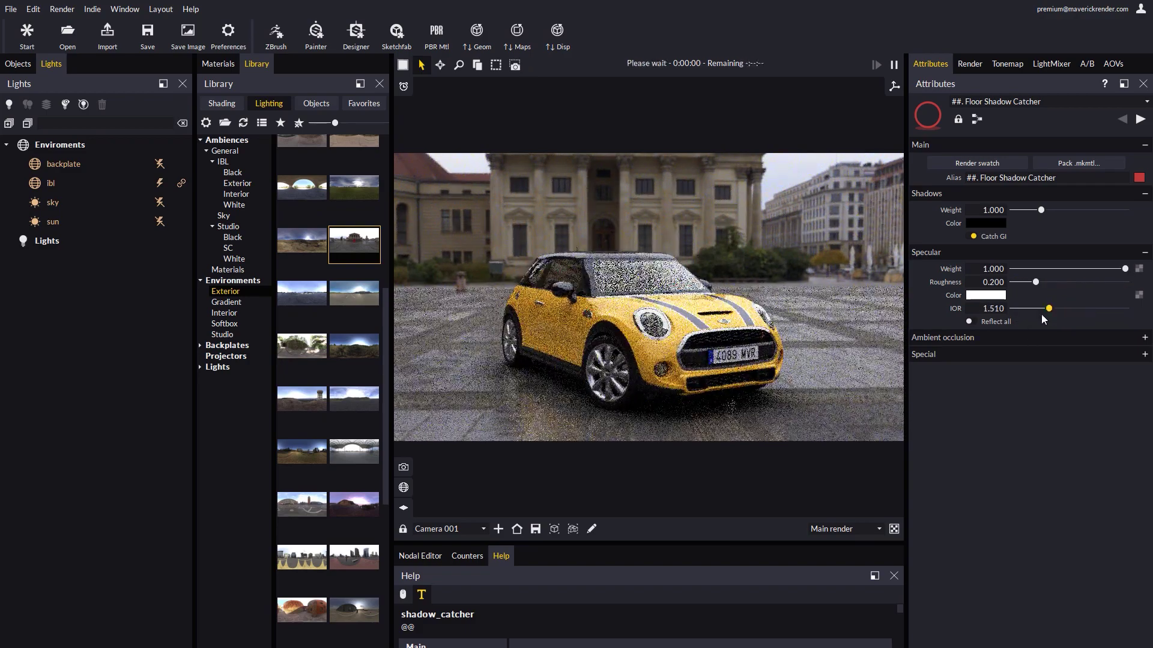
Step: Set ambient occlusion radius 3034.359 and strength 2.430, leaving ambient occlusion disabled
{"action": "left_click", "coordinate": [948, 338]}
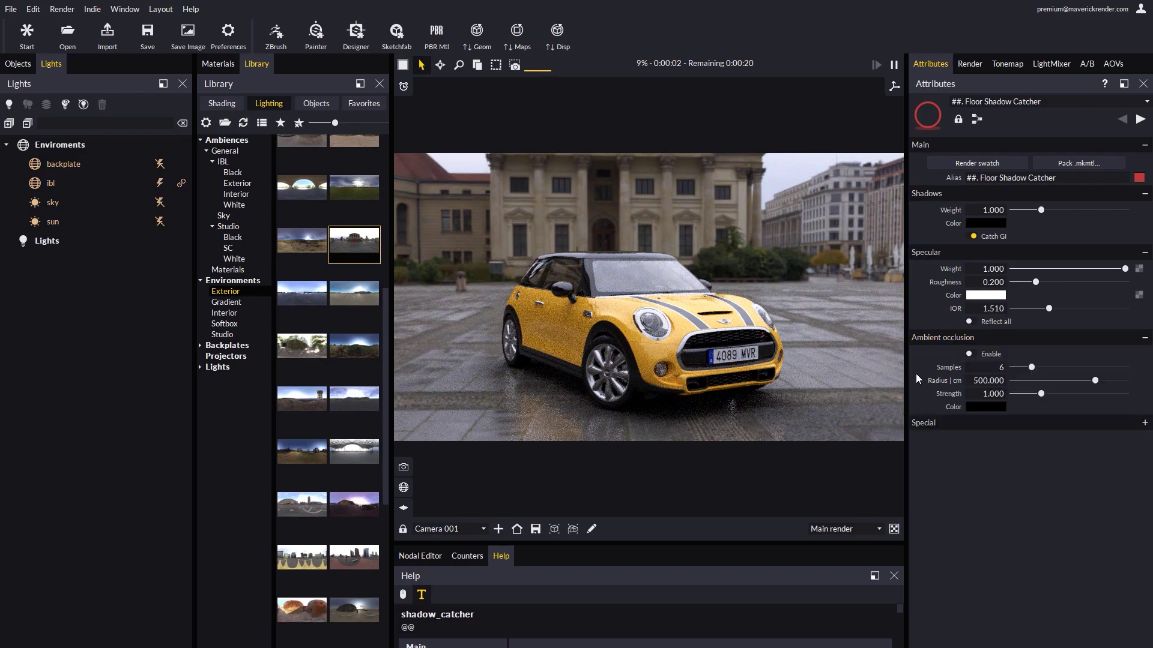
{"action": "left_click", "coordinate": [971, 354]}
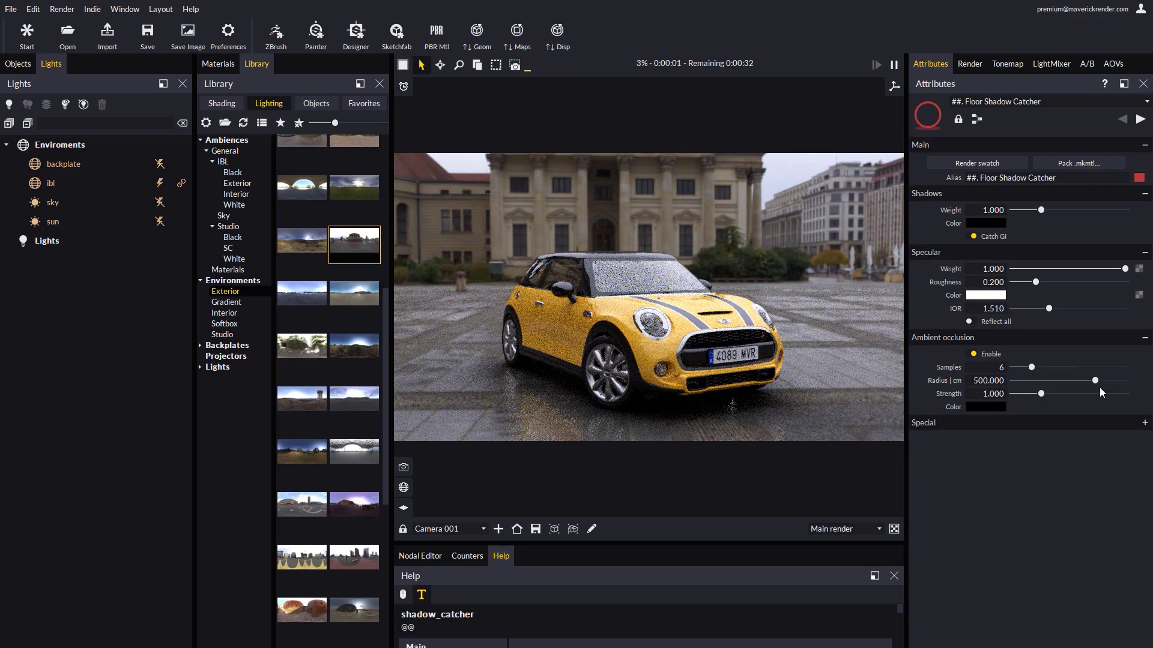
{"action": "left_click_drag", "start_coordinate": [1095, 381], "coordinate": [1112, 380]}
{"action": "left_click_drag", "start_coordinate": [1041, 394], "coordinate": [1082, 396]}
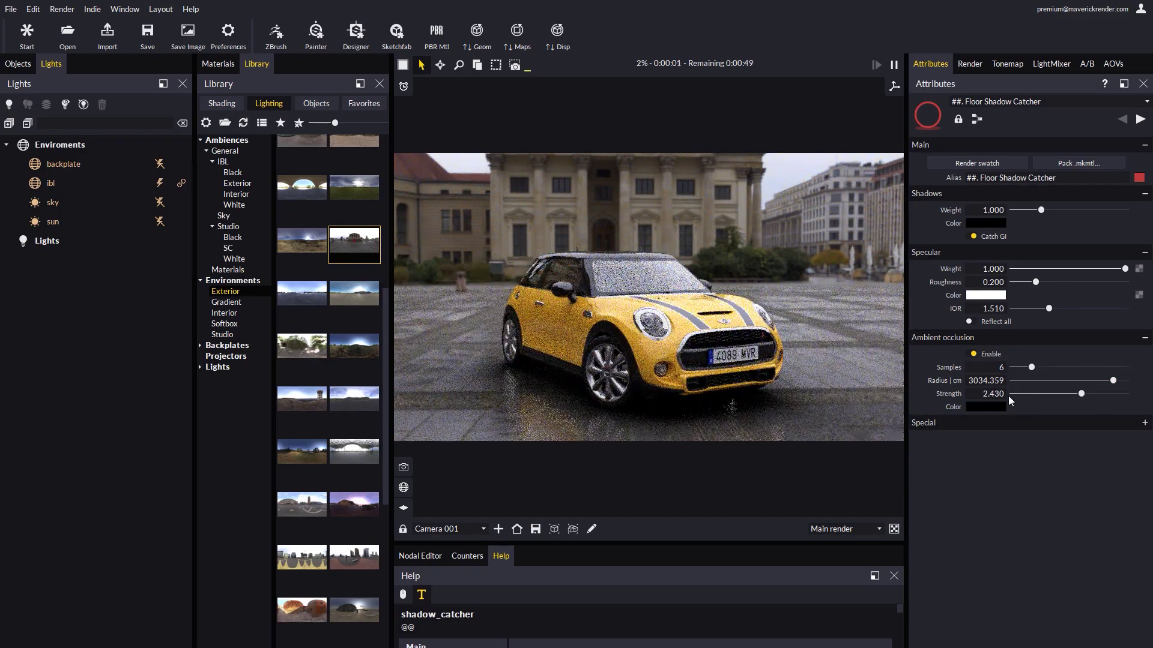
{"action": "left_click", "coordinate": [972, 355]}
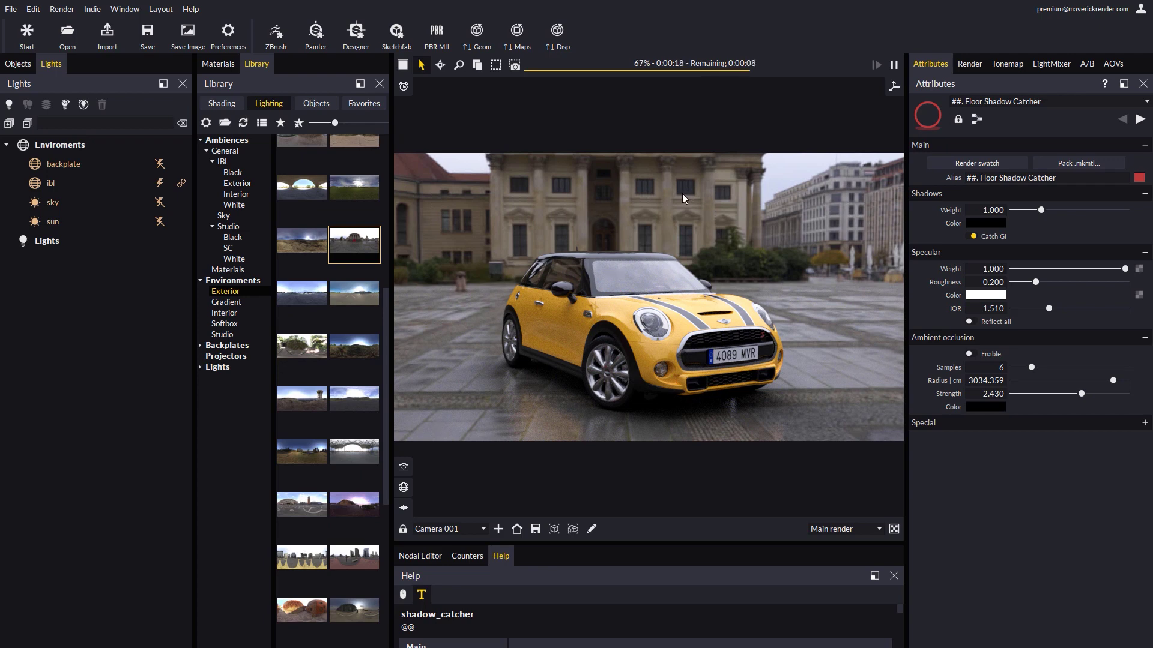
Step: Try Locations backplates (beach, building plaza), settle on the street scene, and toggle Backplate On
{"action": "left_click", "coordinate": [200, 345]}
{"action": "left_click", "coordinate": [228, 367]}
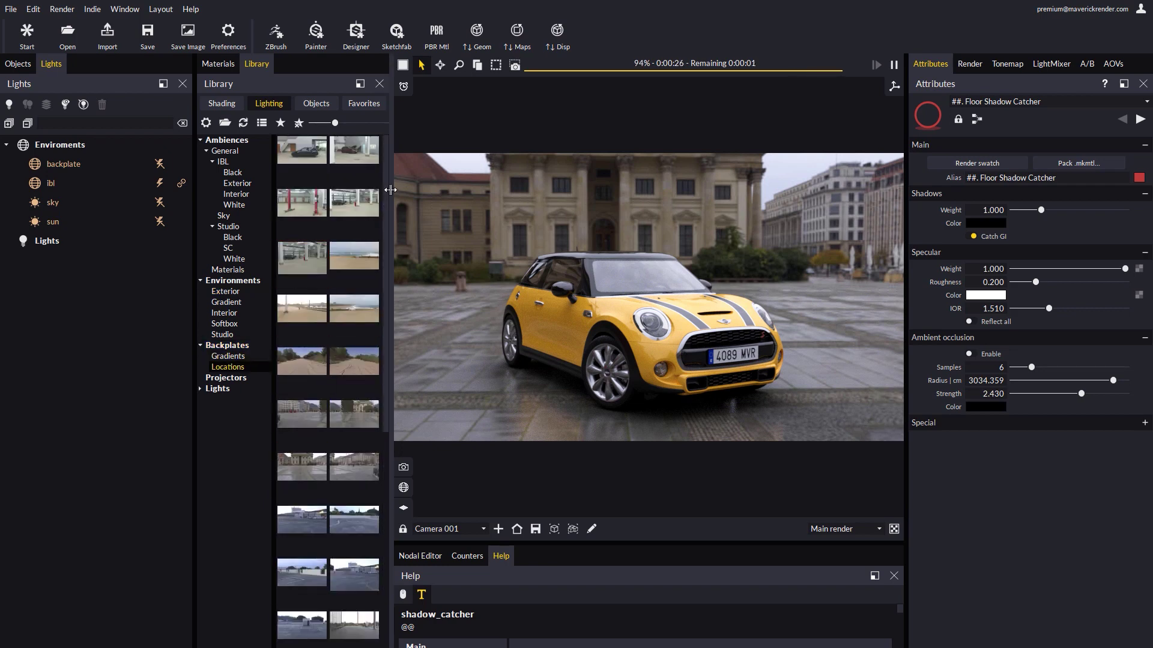
{"action": "left_click_drag", "start_coordinate": [355, 312], "coordinate": [528, 245]}
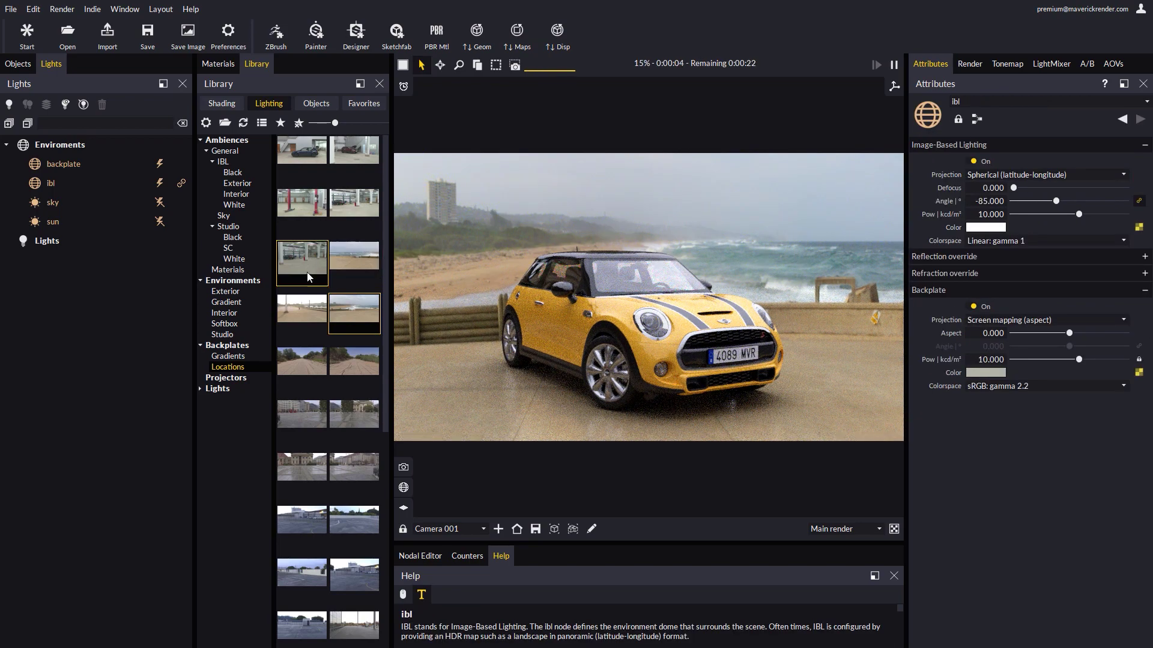
{"action": "left_click_drag", "start_coordinate": [300, 469], "coordinate": [679, 236]}
{"action": "left_click_drag", "start_coordinate": [364, 455], "coordinate": [368, 464]}
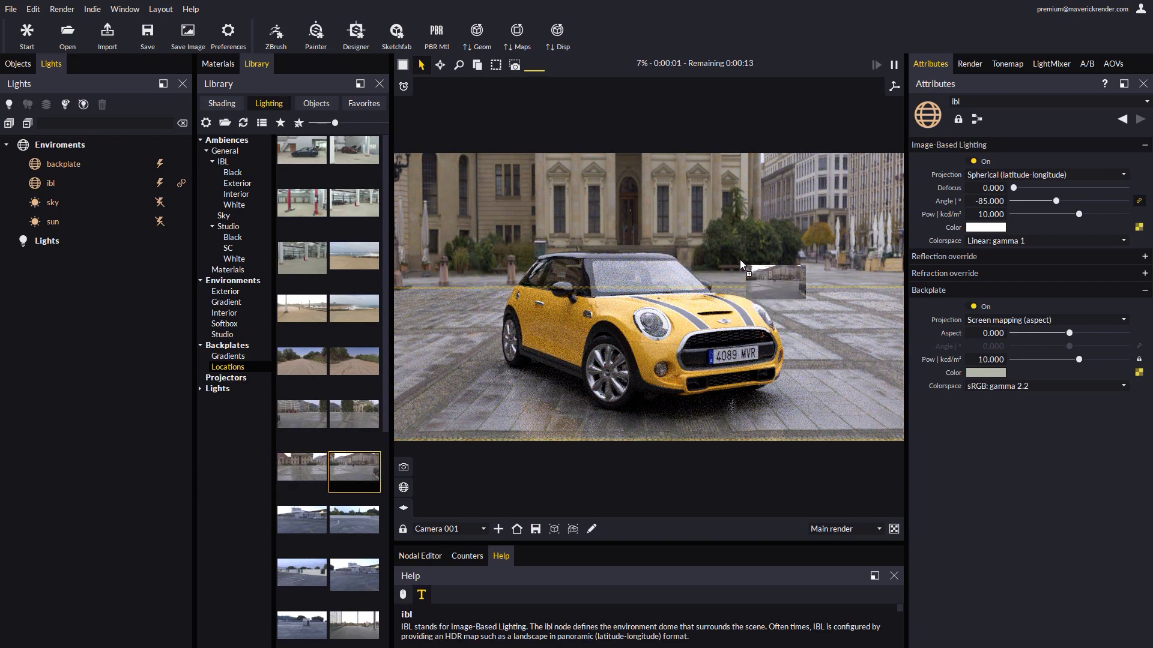
{"action": "left_click_drag", "start_coordinate": [740, 259], "coordinate": [740, 259]}
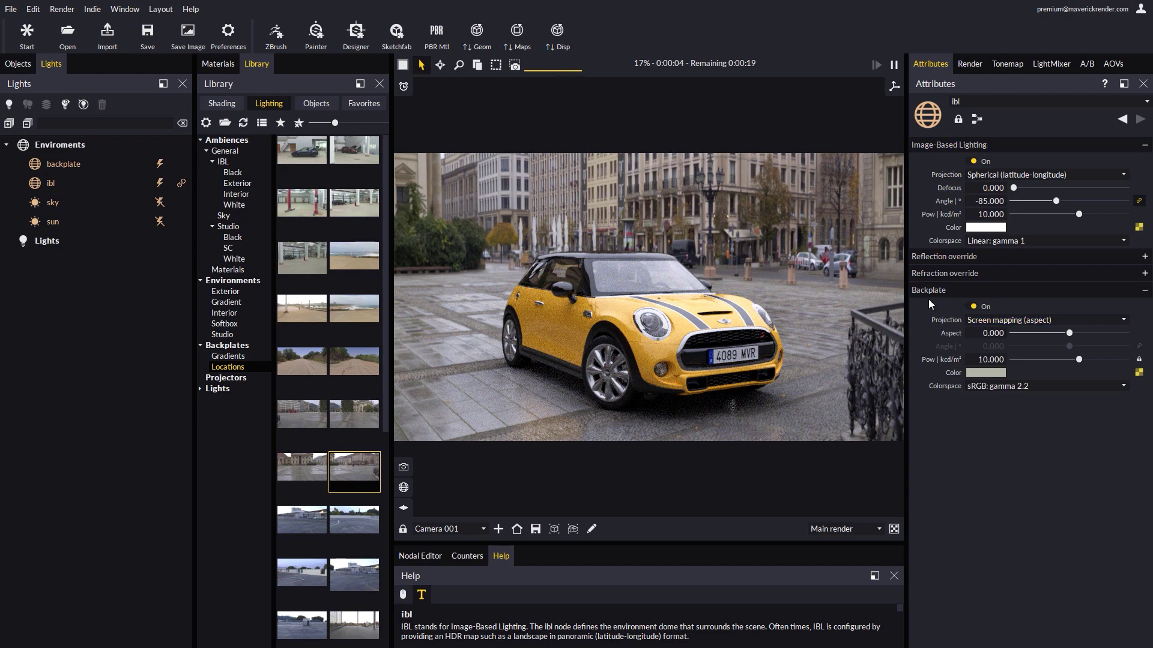
{"action": "left_click", "coordinate": [971, 307]}
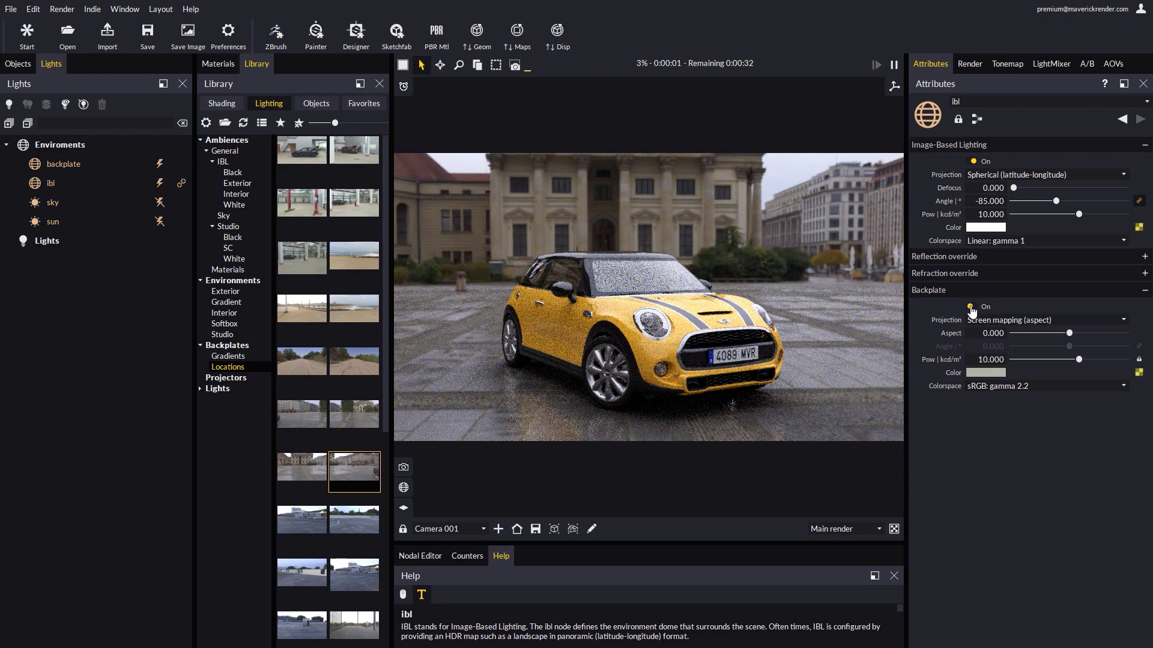
{"action": "left_click", "coordinate": [972, 308]}
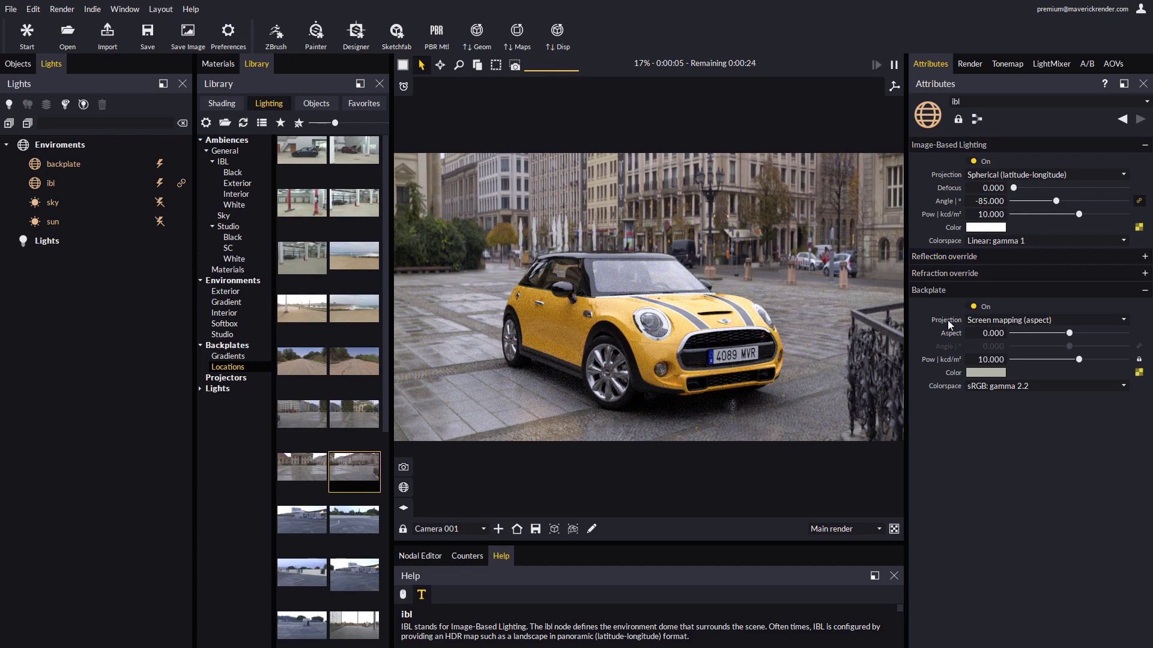
Step: Set backplate Projection to Screen mapping (fit) and reset Pow to 10.000 after testing
{"action": "left_click", "coordinate": [1002, 321]}
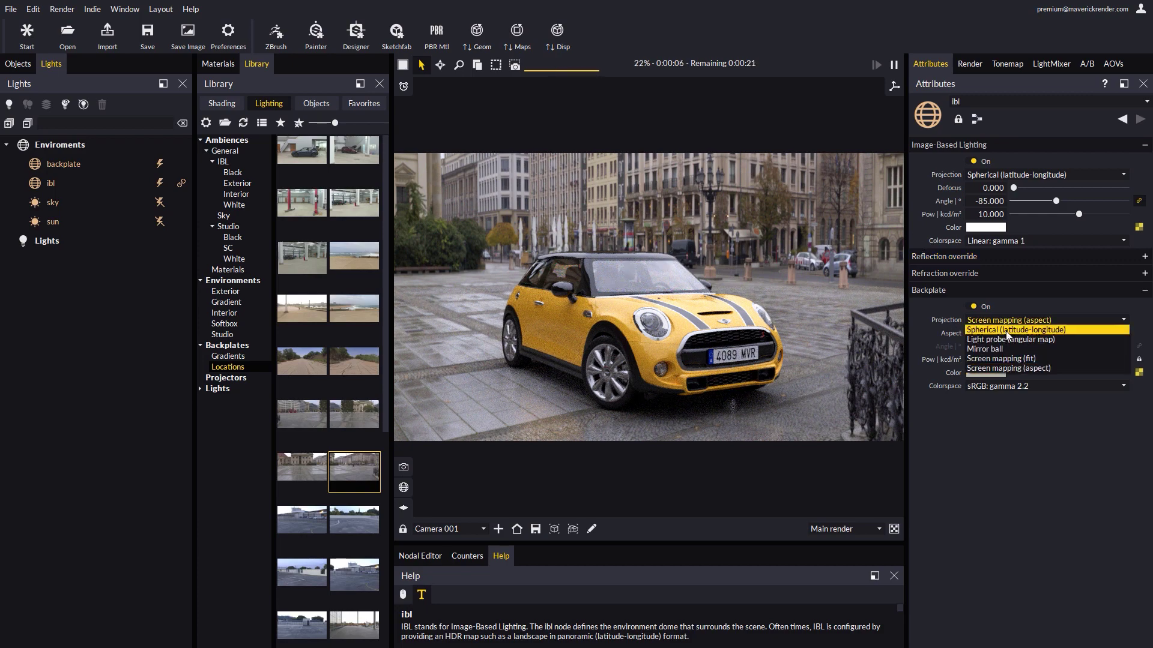
{"action": "left_click", "coordinate": [992, 360]}
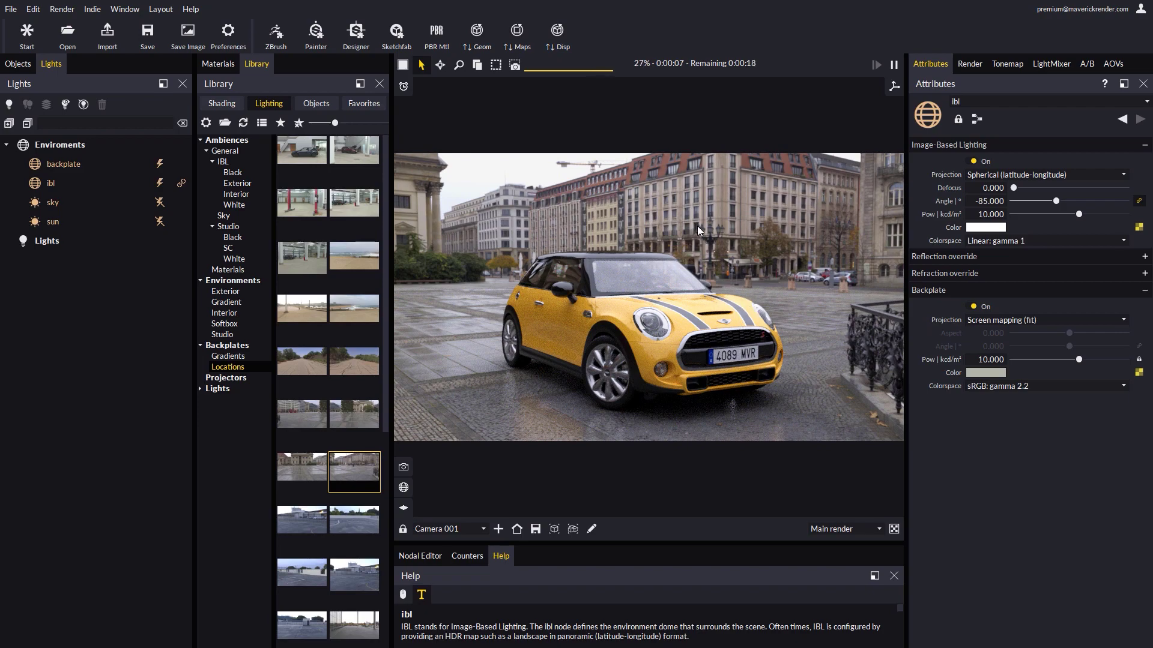
{"action": "mouse_move", "coordinate": [1079, 360]}
{"action": "left_mouse_down"}
{"action": "mouse_move", "coordinate": [1051, 360]}
{"action": "mouse_move", "coordinate": [1087, 365]}
{"action": "left_mouse_up"}
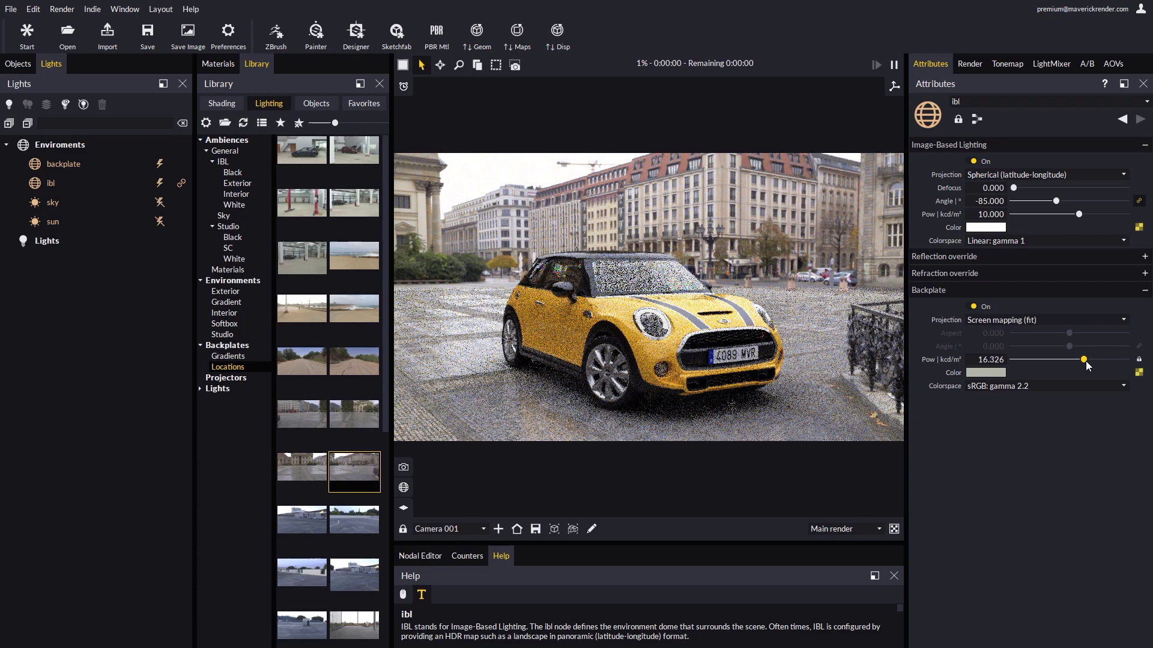
{"action": "double_click", "coordinate": [1083, 359]}
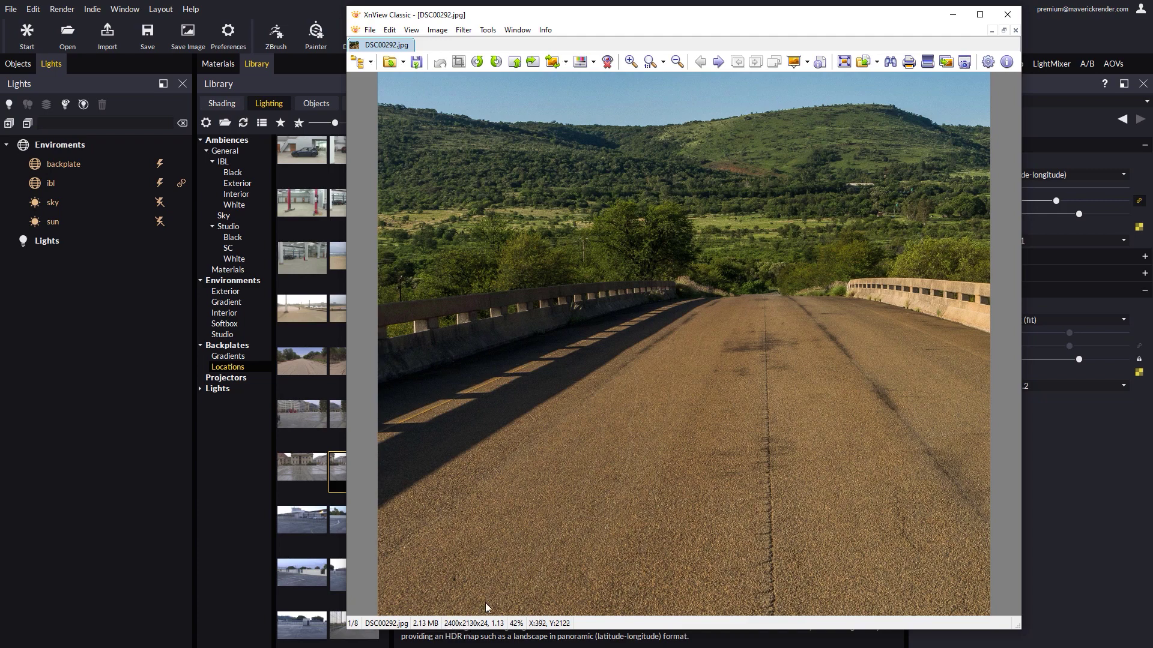
Step: Confirm DSC00292.jpg measures 2400x2130 pixels, then minimise XnView Classic
{"action": "left_click", "coordinate": [953, 15]}
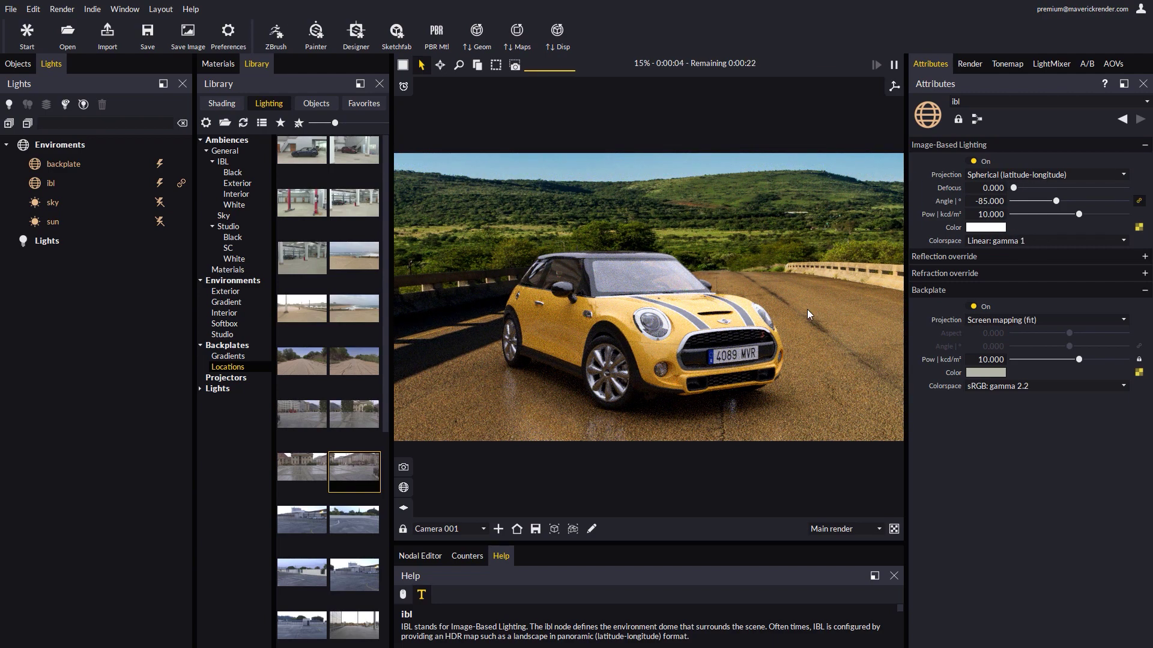
Step: Enter a custom 2400 x 2130 render resolution, then set the preset back to Fit to view
{"action": "left_click", "coordinate": [963, 62]}
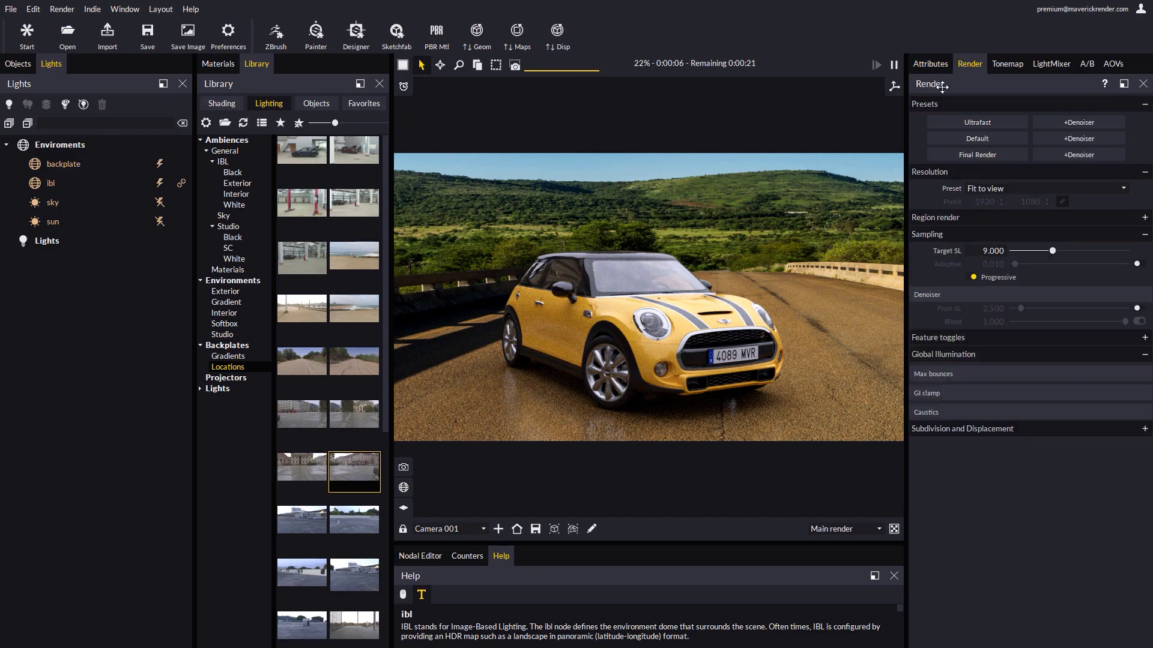
{"action": "left_click", "coordinate": [990, 189]}
{"action": "left_click", "coordinate": [989, 217]}
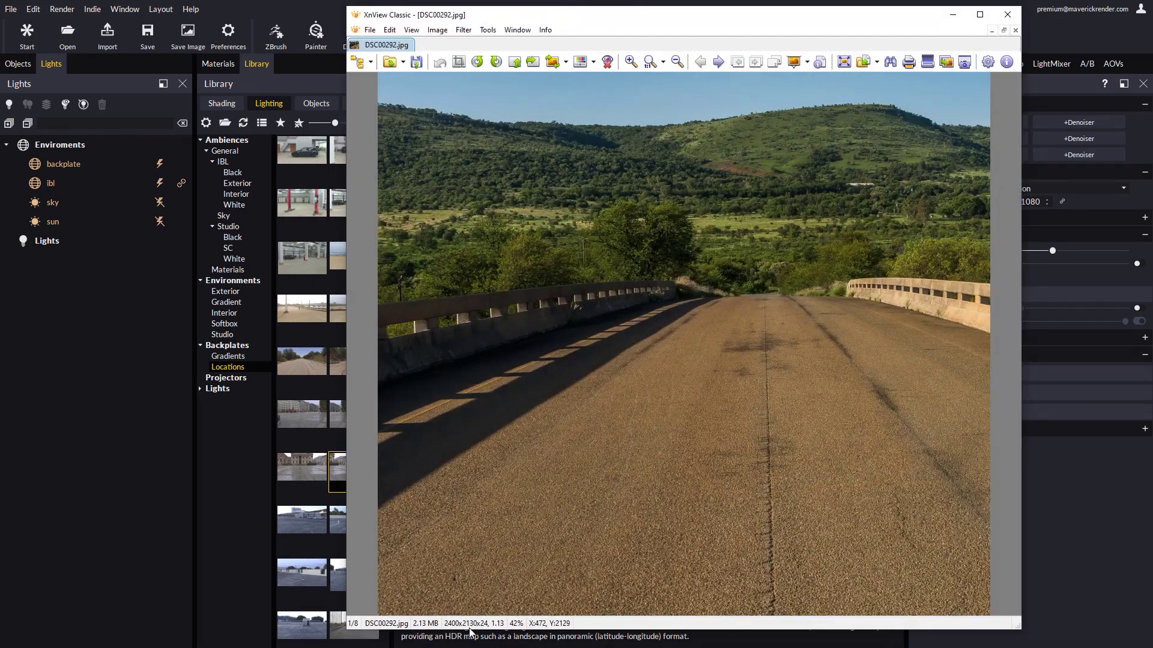
{"action": "left_click", "coordinate": [952, 15]}
{"action": "double_click", "coordinate": [985, 202]}
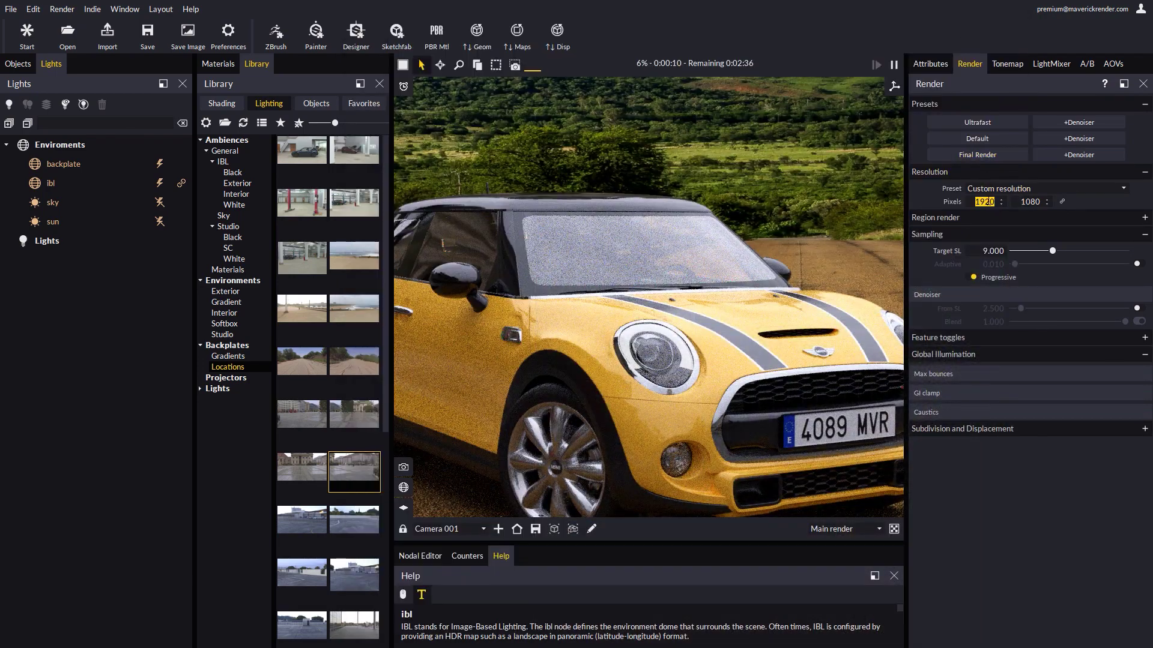
{"action": "type", "text": "2400"}
{"action": "double_click", "coordinate": [1028, 201]}
{"action": "type", "text": "2130"}
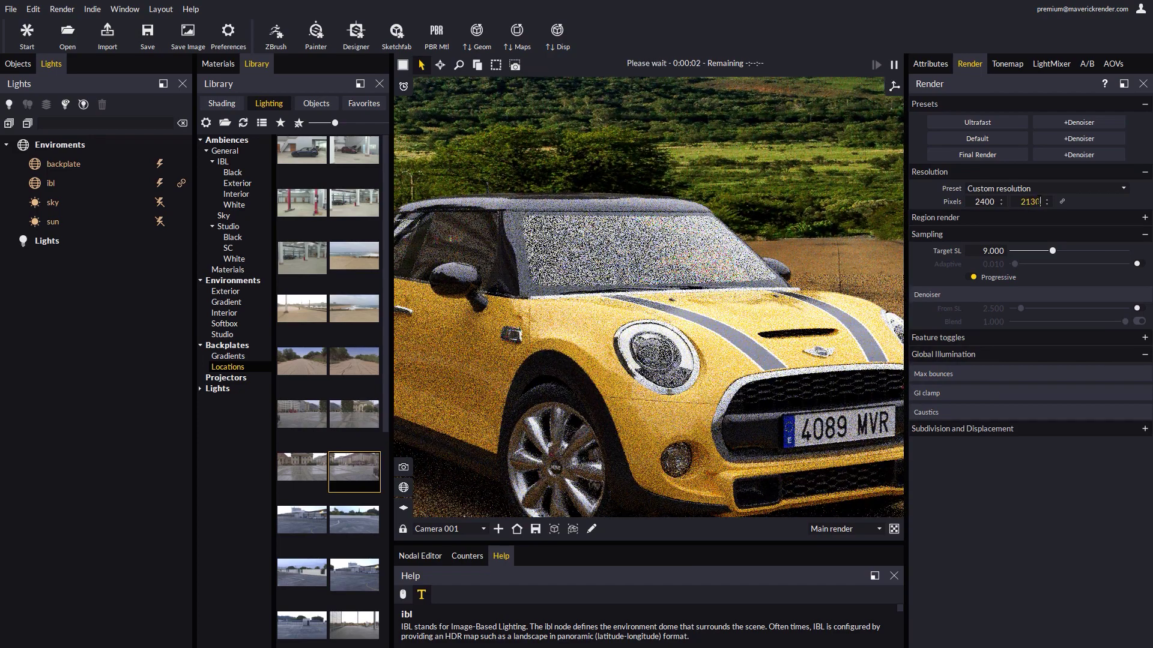
{"action": "key", "text": "Return"}
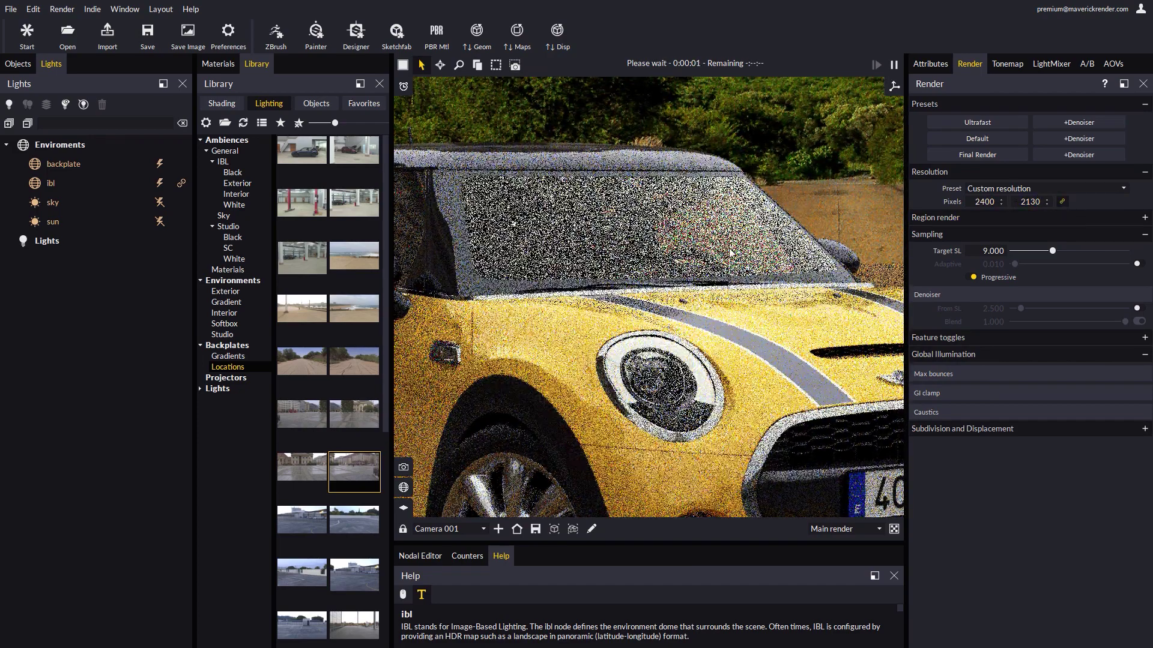
{"action": "left_click", "coordinate": [996, 188]}
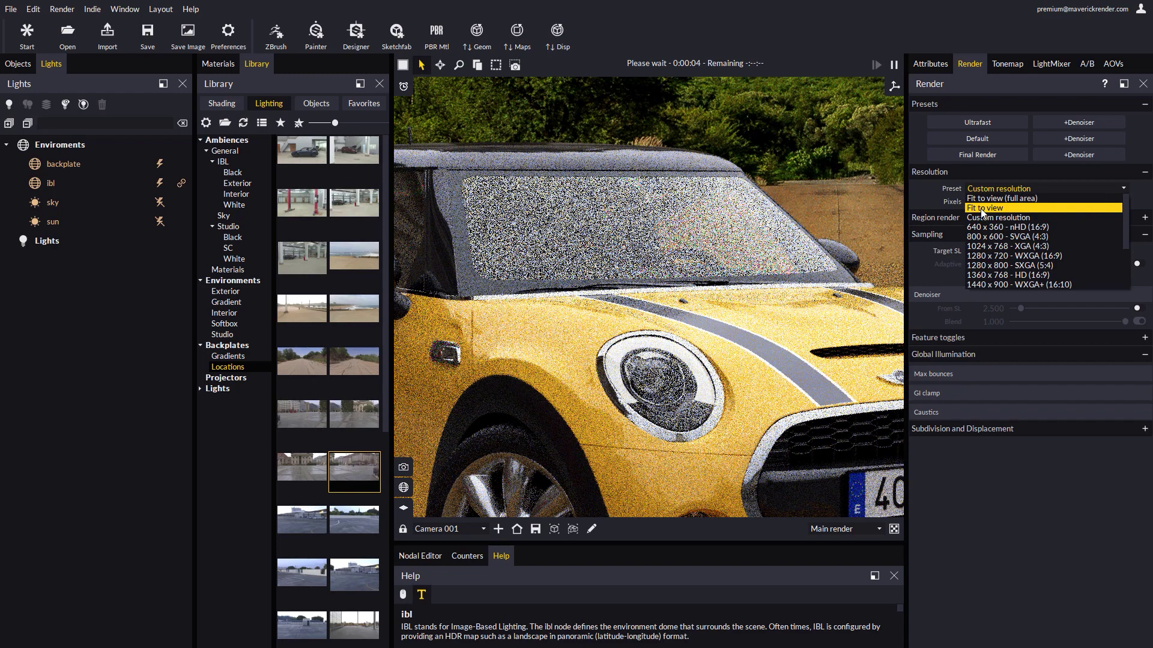
{"action": "left_click", "coordinate": [984, 208]}
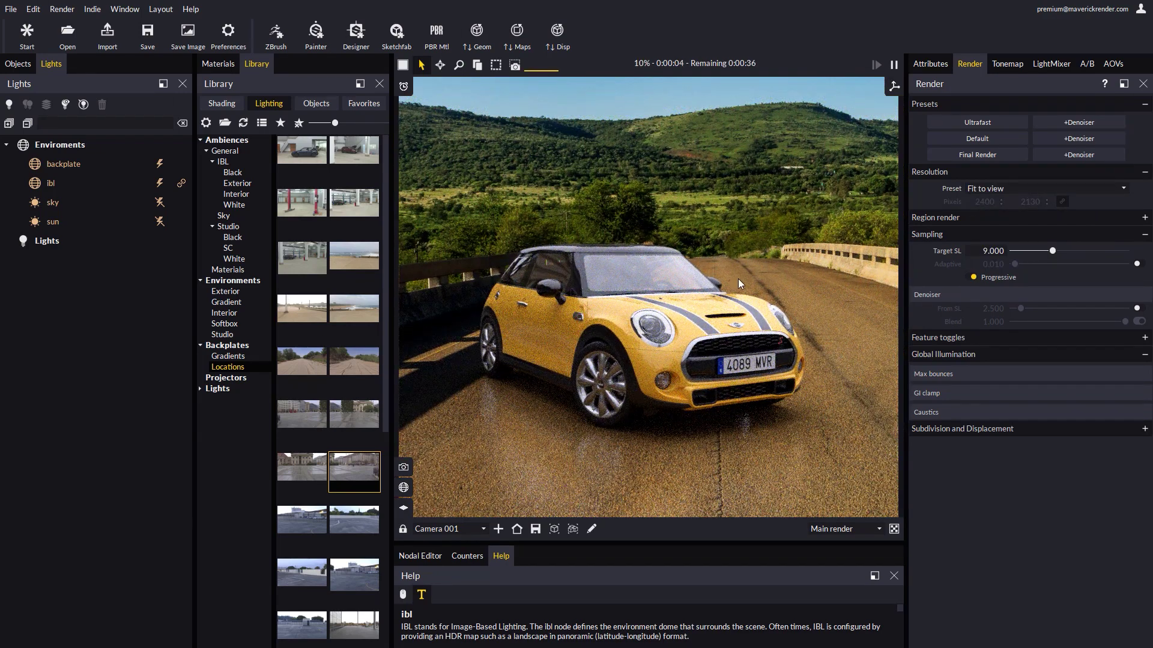
Step: Select the floor shadow catcher and set its Specular Weight to 0.000
{"action": "left_click_drag", "start_coordinate": [714, 340], "coordinate": [728, 329]}
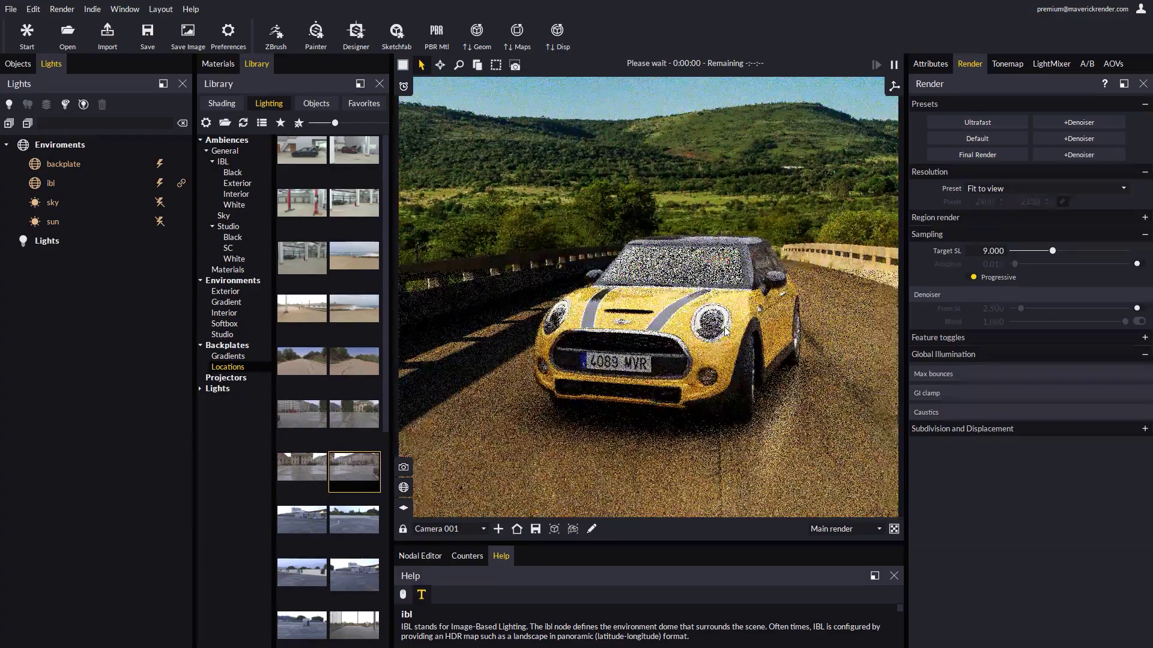
{"action": "left_click", "coordinate": [829, 420]}
{"action": "left_click", "coordinate": [1013, 269]}
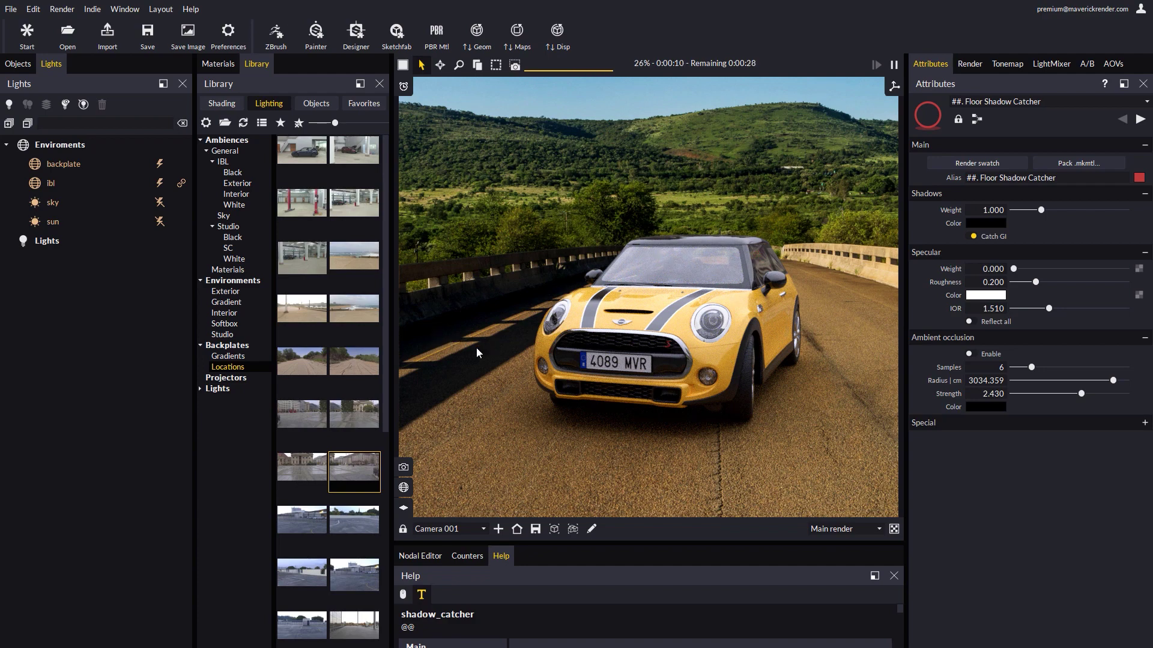
Step: Enable the sun, swing its Azimuth to -112.255, and raise the floor's Shadows Weight to 3.269
{"action": "left_click", "coordinate": [56, 226]}
{"action": "left_click", "coordinate": [160, 222]}
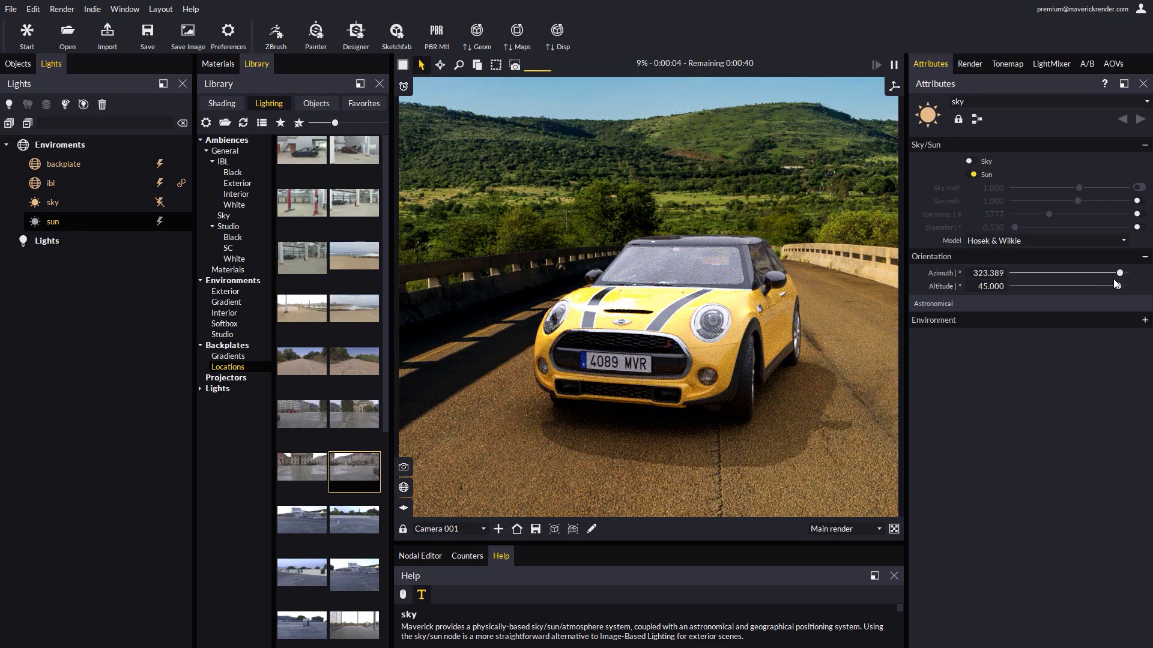
{"action": "left_click_drag", "start_coordinate": [1119, 273], "coordinate": [1054, 280]}
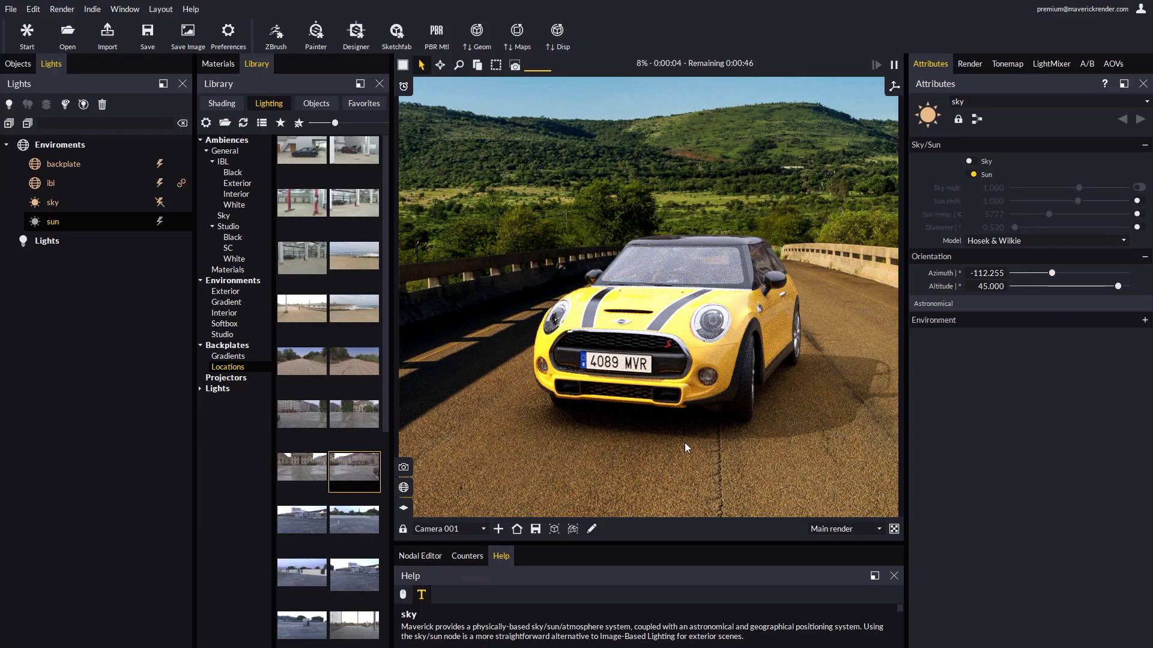
{"action": "left_click", "coordinate": [670, 452]}
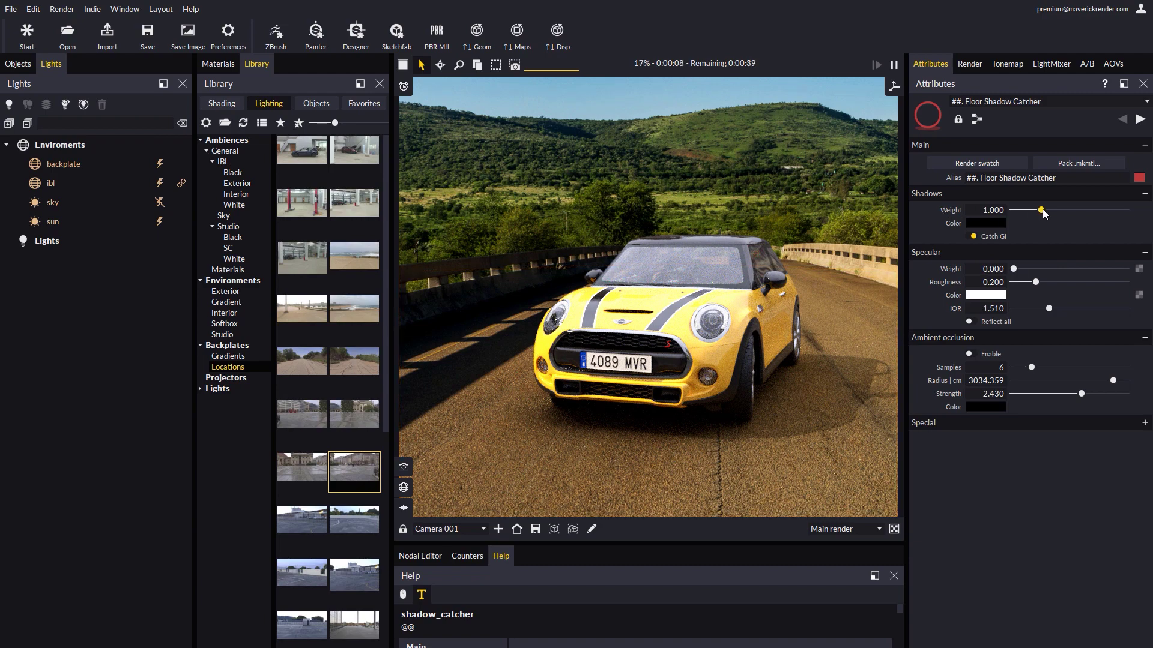
{"action": "left_click_drag", "start_coordinate": [1042, 209], "coordinate": [1104, 212]}
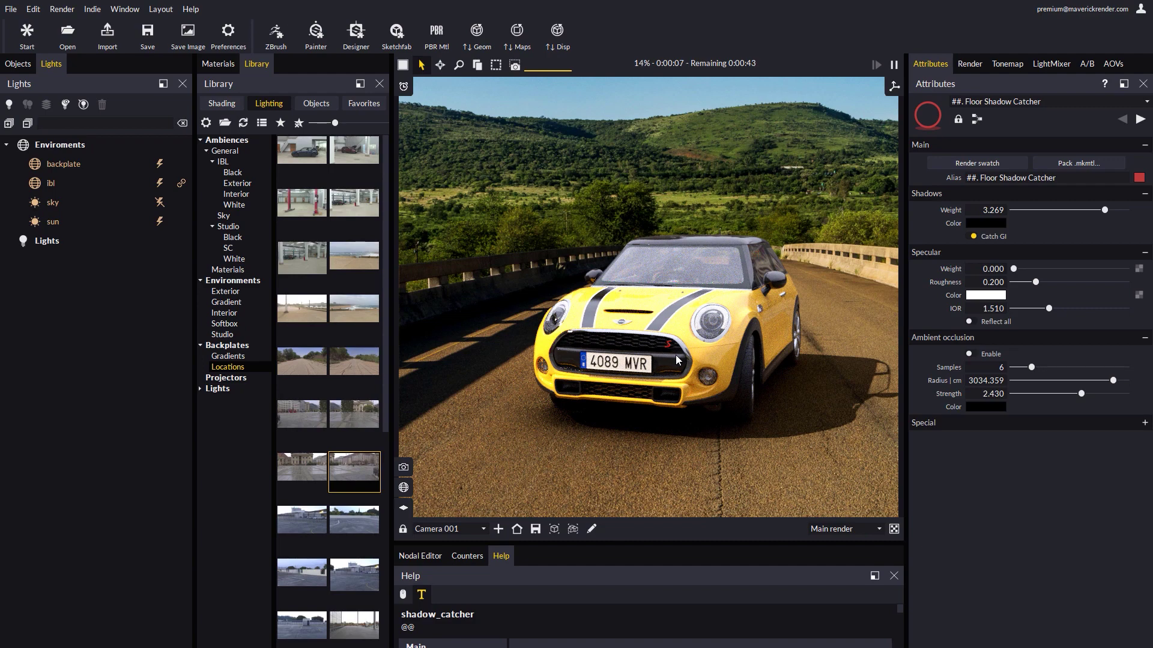
Step: Switch to DSC07361.jpg in XnView and drop the courtyard photo onto the Maverick viewport
{"action": "key", "text": "alt+Tab"}
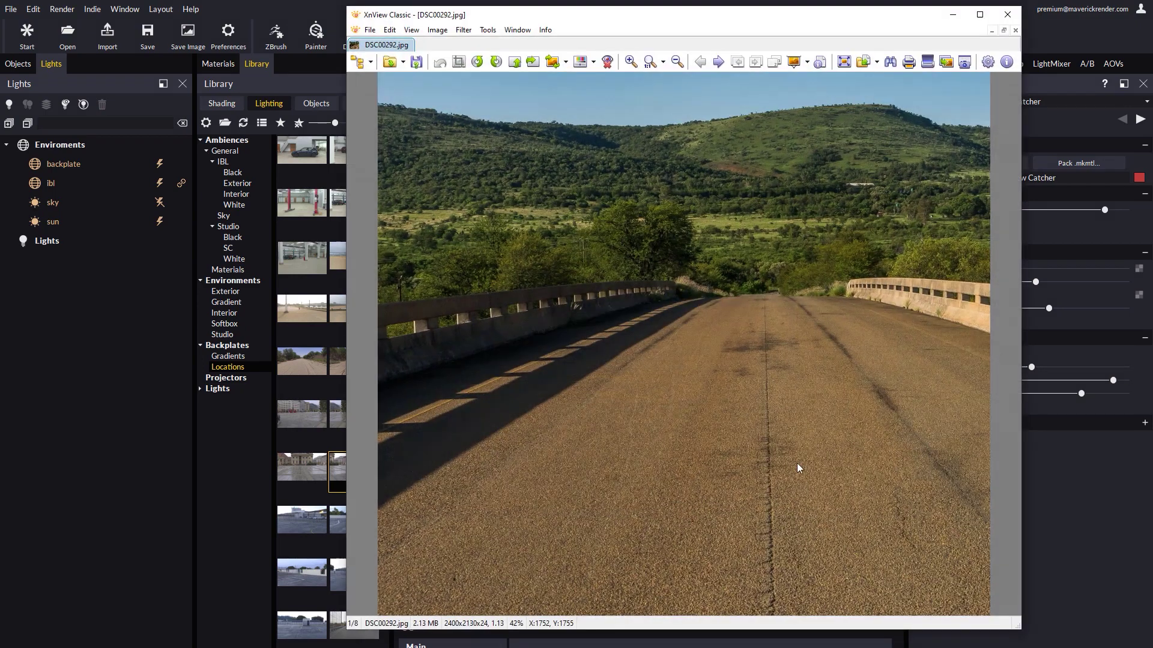
{"action": "scroll", "coordinate": [768, 406], "scroll_direction": "down", "scroll_amount": 1}
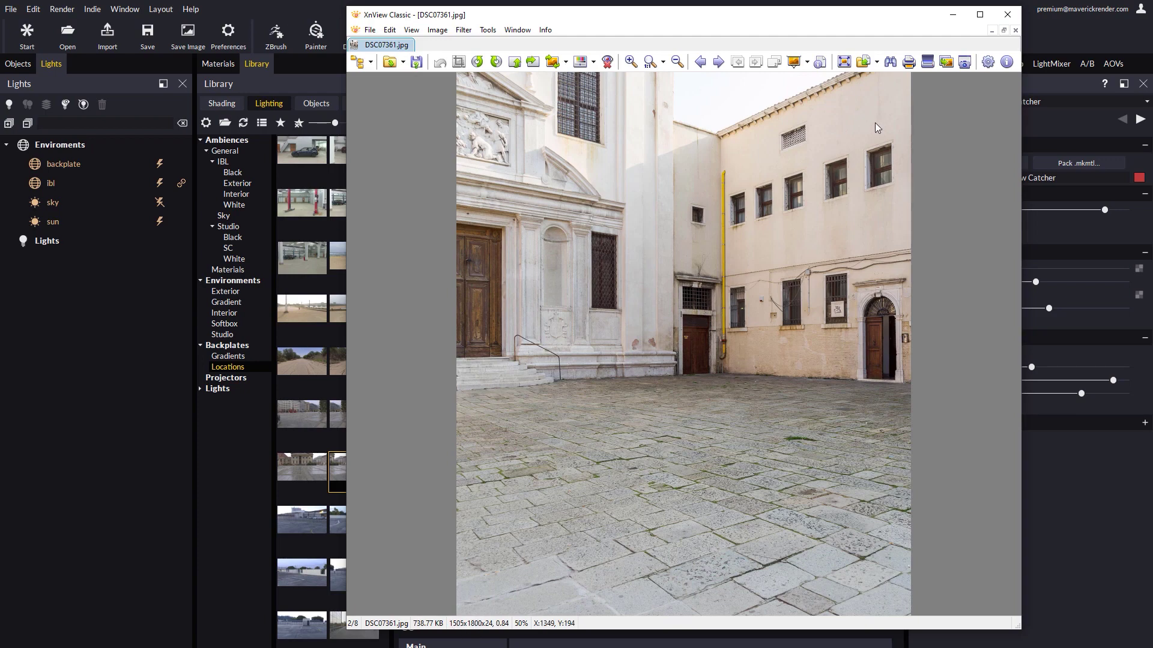
{"action": "left_click", "coordinate": [952, 14]}
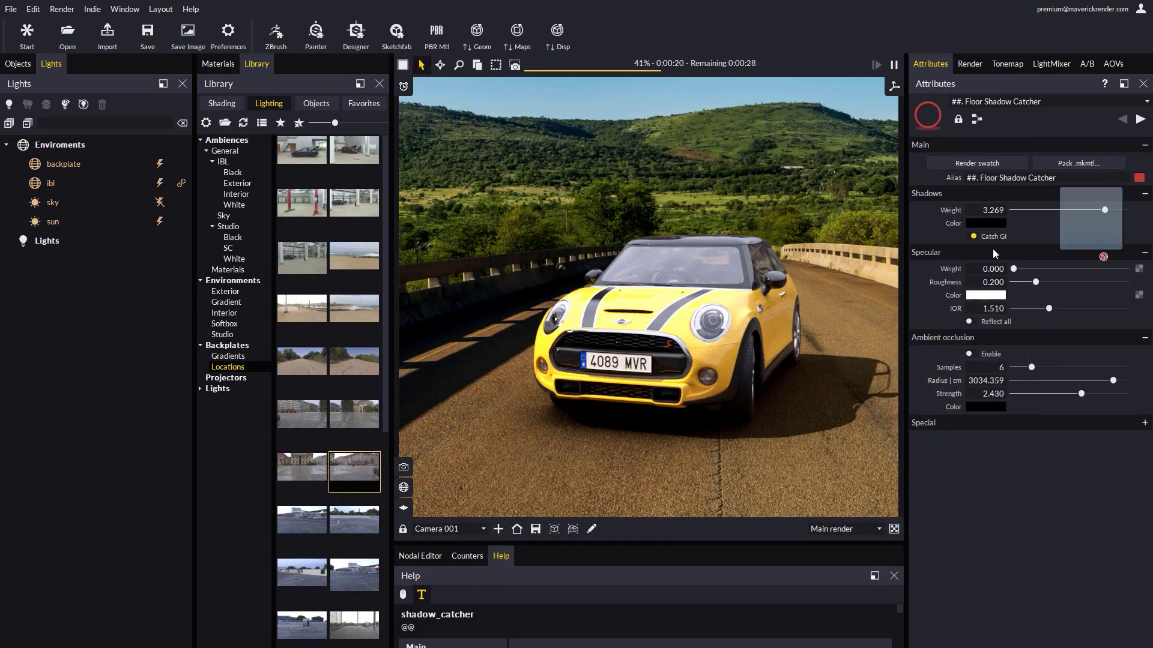
{"action": "left_click_drag", "start_coordinate": [992, 247], "coordinate": [646, 200]}
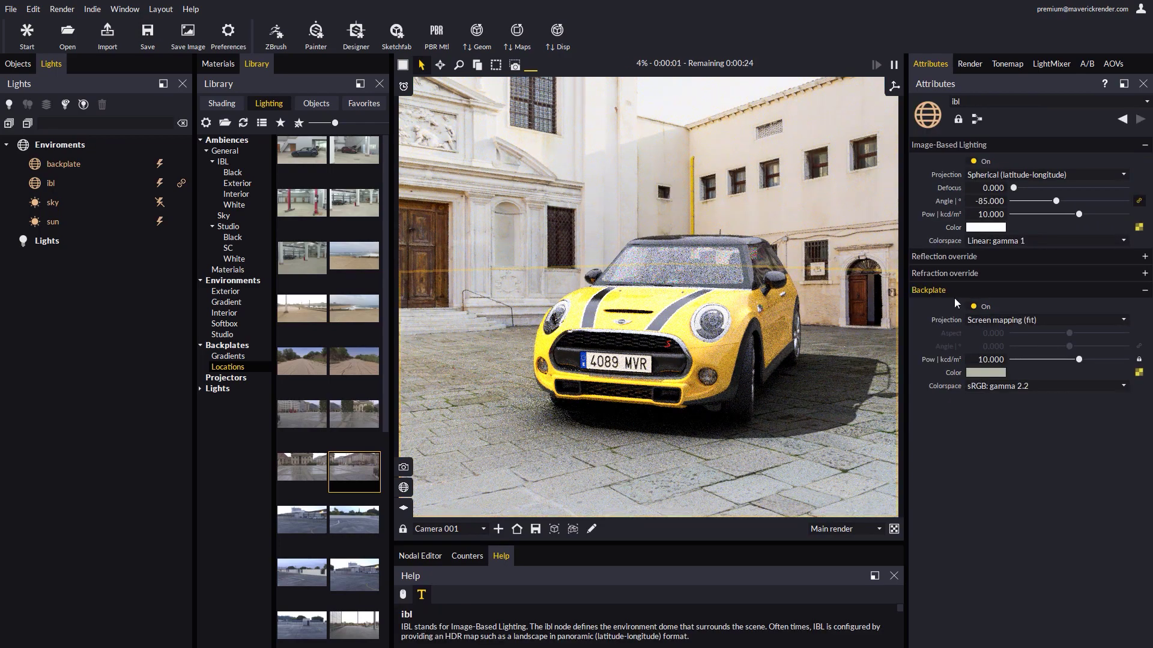
Step: Switch the sun off, orbit to a more frontal view, and choose a Custom render resolution
{"action": "left_click", "coordinate": [160, 222]}
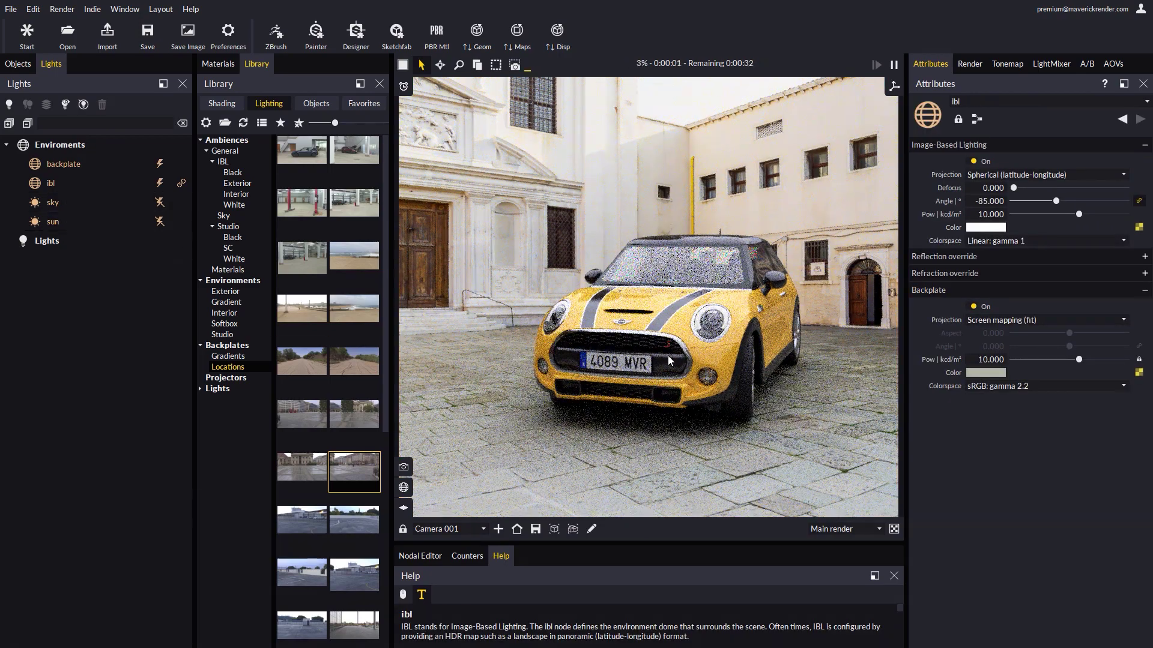
{"action": "left_click_drag", "start_coordinate": [668, 356], "coordinate": [631, 371]}
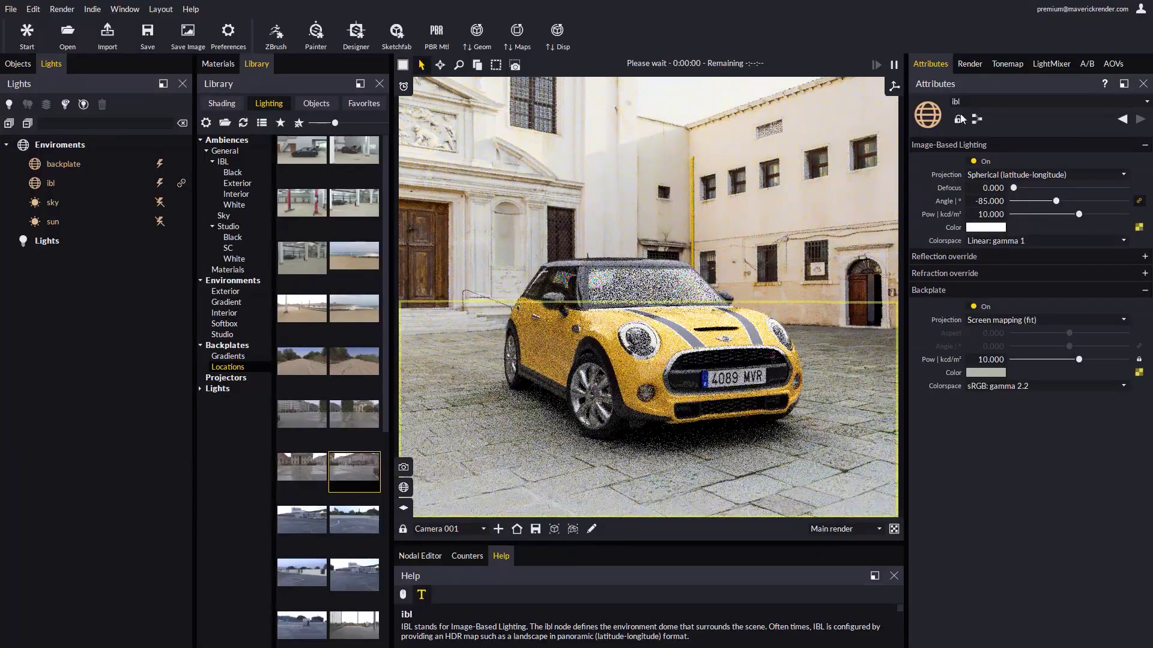
{"action": "left_click", "coordinate": [970, 63]}
{"action": "left_click", "coordinate": [984, 188]}
{"action": "left_click", "coordinate": [982, 218]}
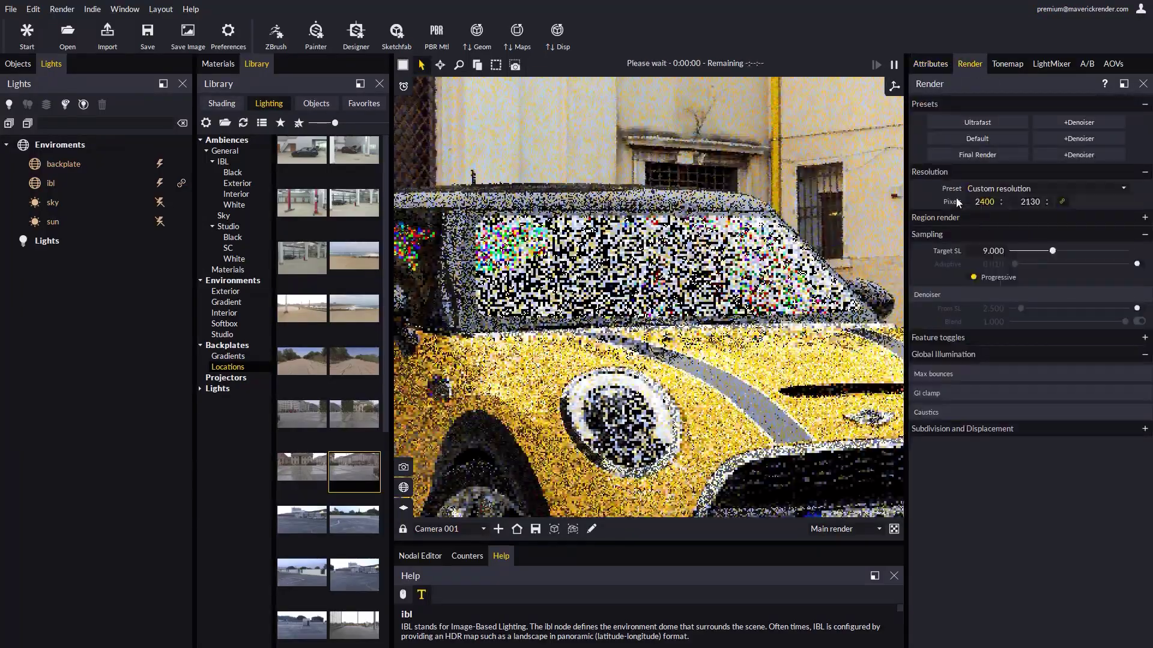
{"action": "key", "text": "alt+Tab"}
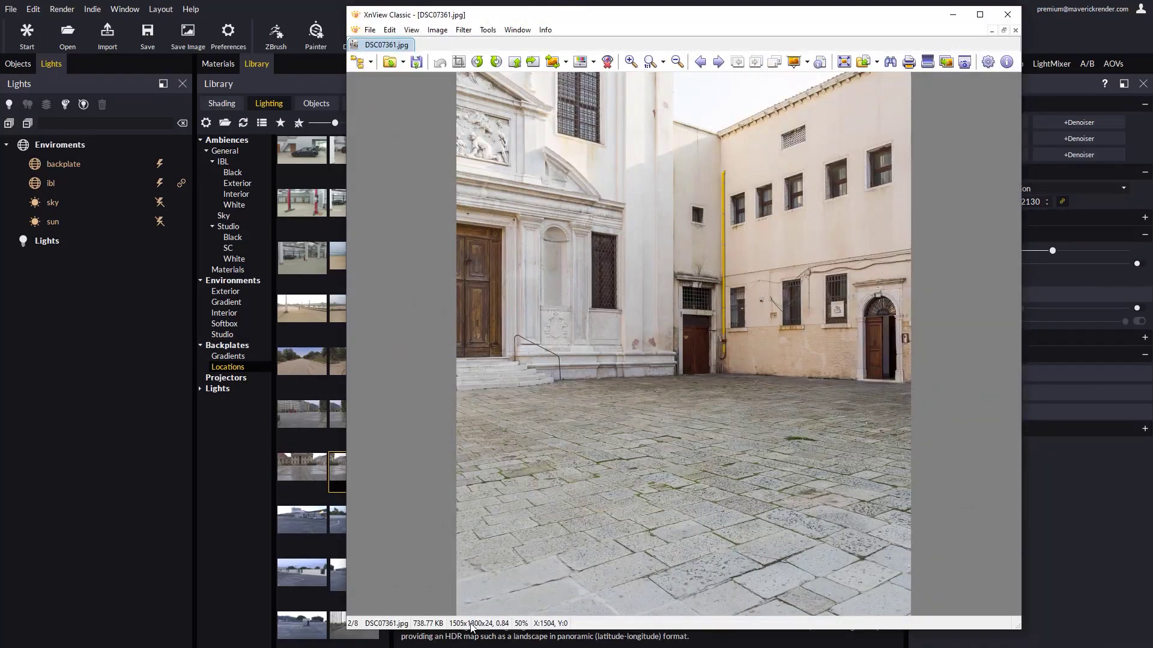
{"action": "left_click", "coordinate": [952, 14]}
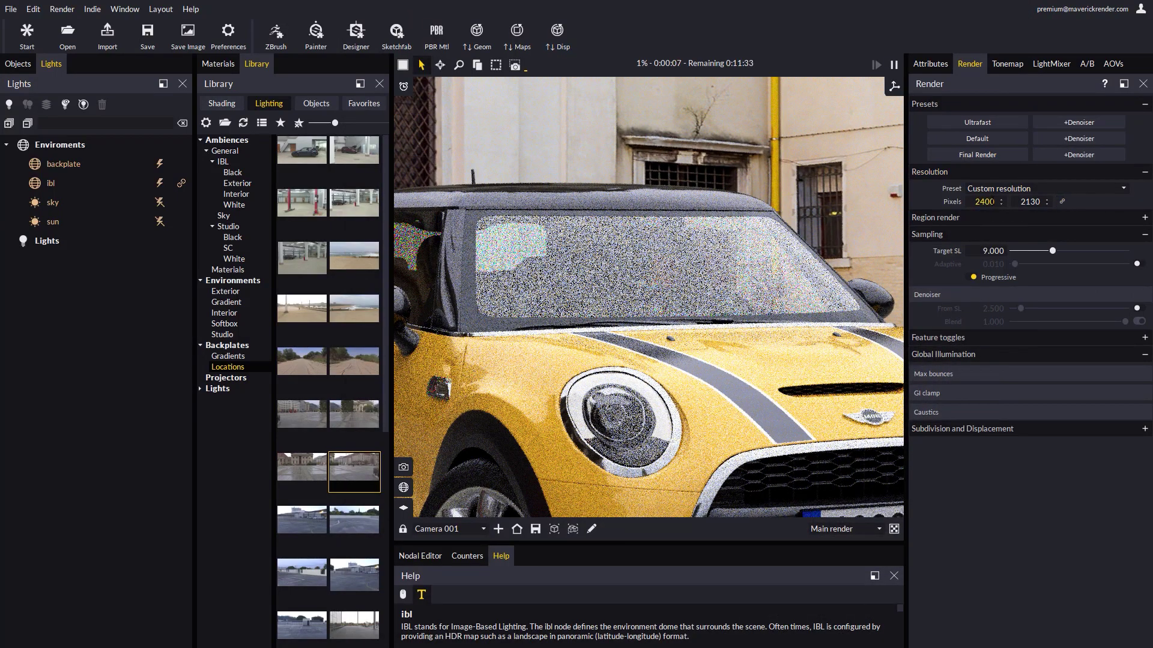
Step: Enter a 1505 x 1800 render size, then set Fit to view and zoom the camera in
{"action": "type", "text": "1505"}
{"action": "key", "text": "Tab"}
{"action": "type", "text": "1"}
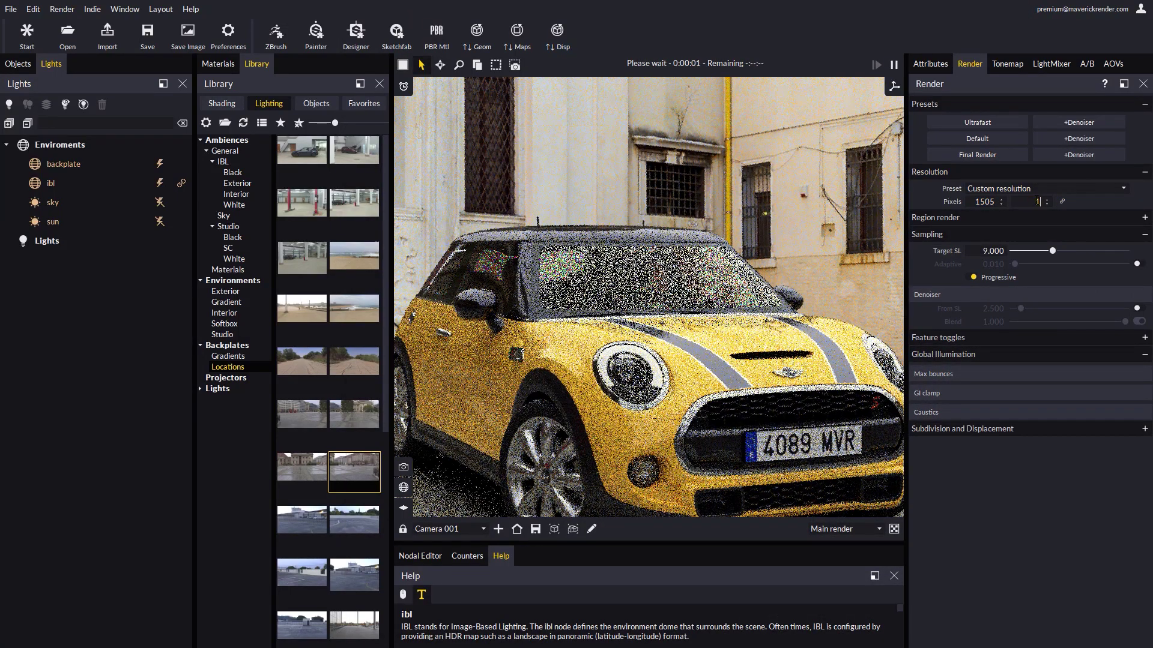
{"action": "type", "text": "800"}
{"action": "key", "text": "Return"}
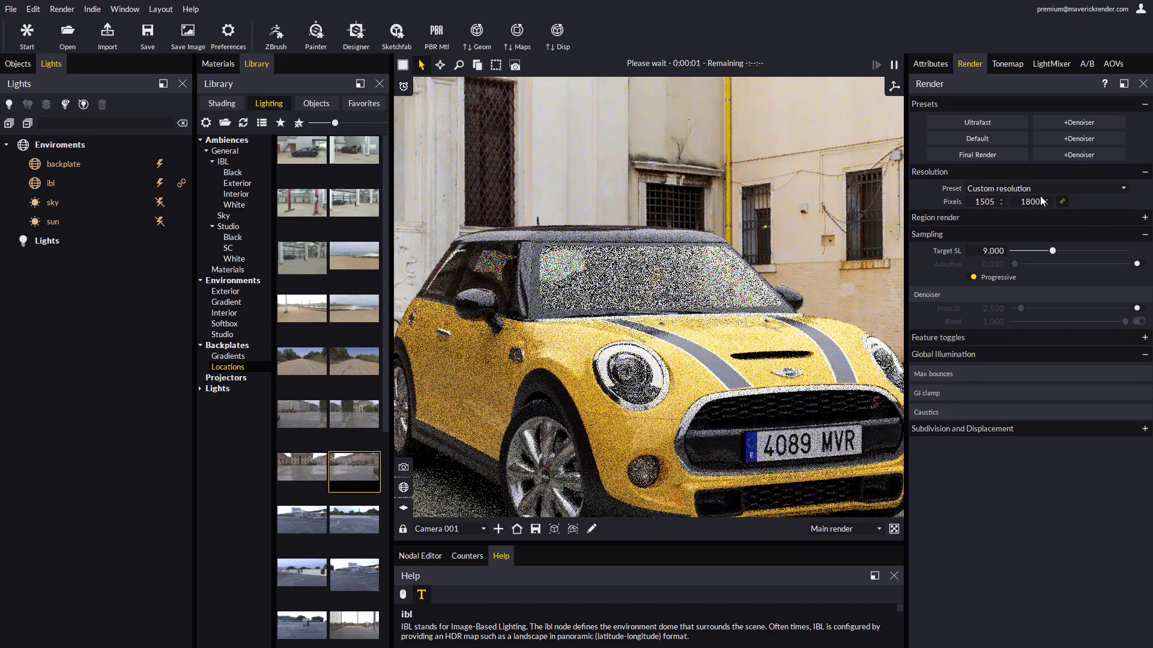
{"action": "left_click", "coordinate": [1014, 188]}
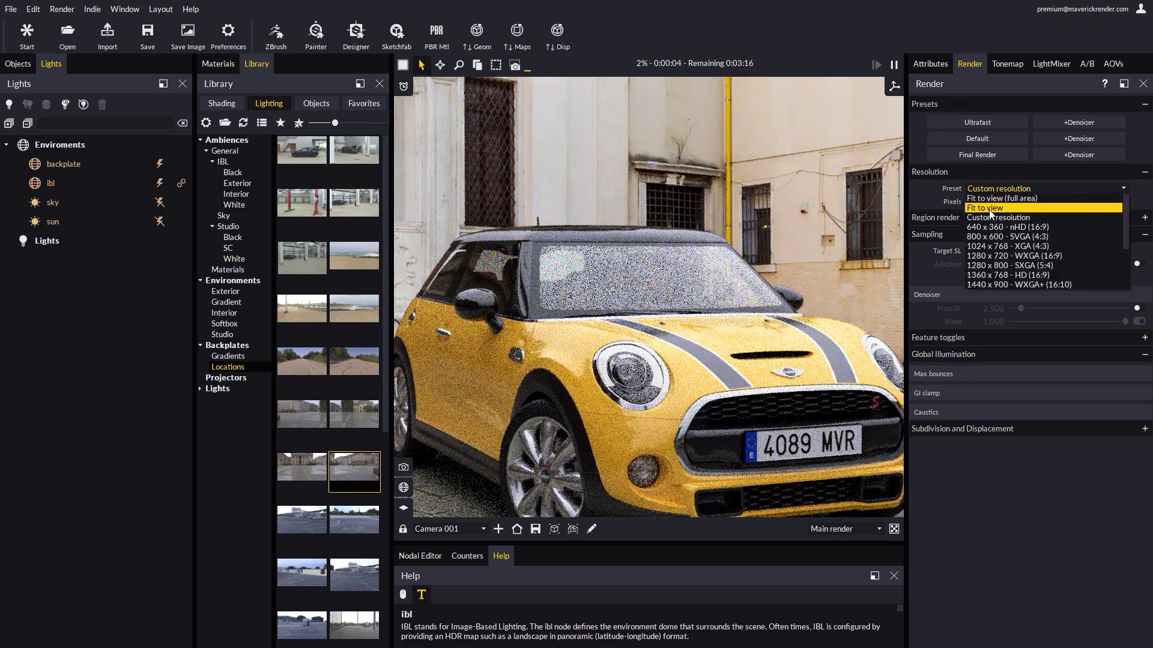
{"action": "left_click", "coordinate": [991, 208]}
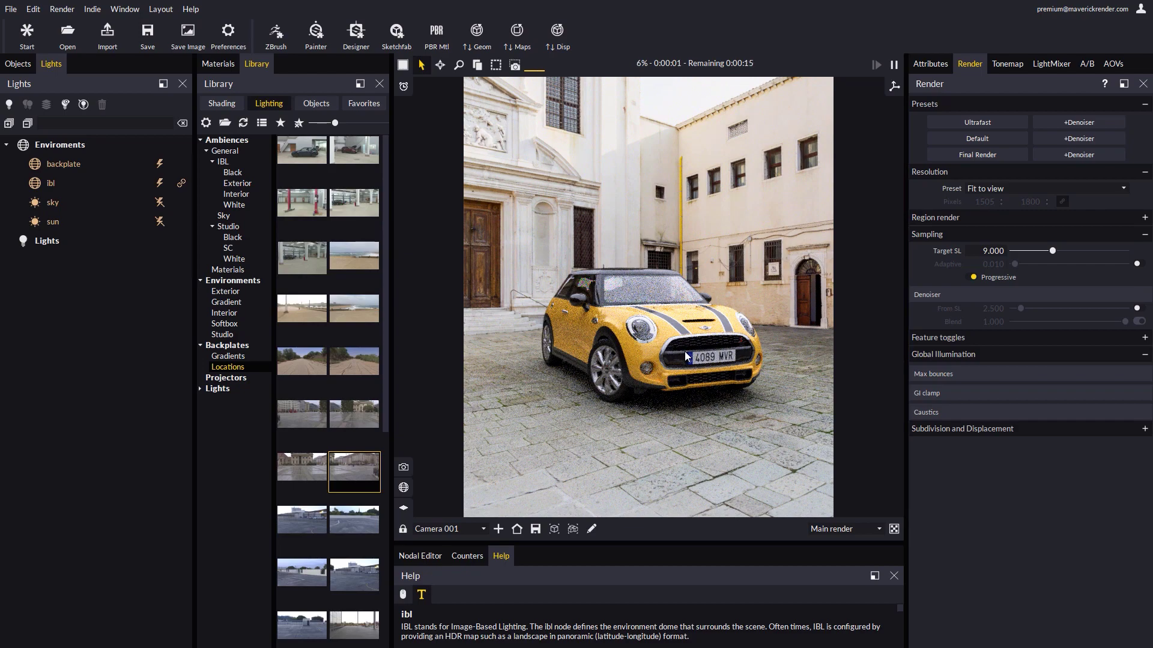
{"action": "scroll", "coordinate": [685, 356], "scroll_direction": "up", "scroll_amount": 3}
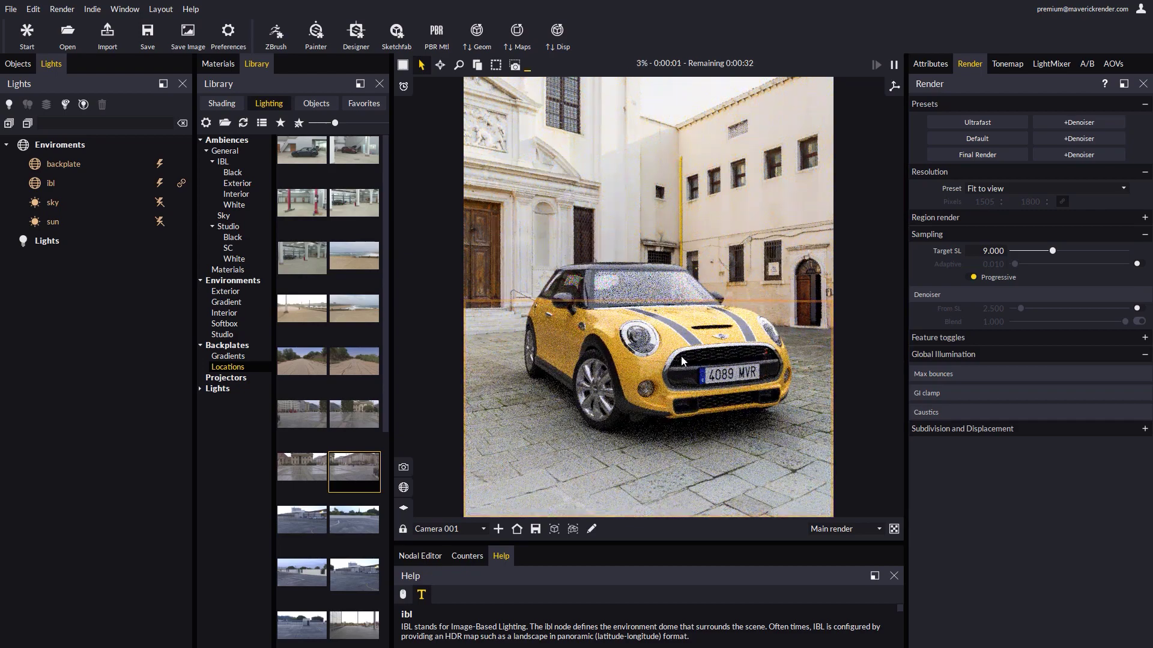
{"action": "scroll", "coordinate": [682, 361], "scroll_direction": "down", "scroll_amount": 1}
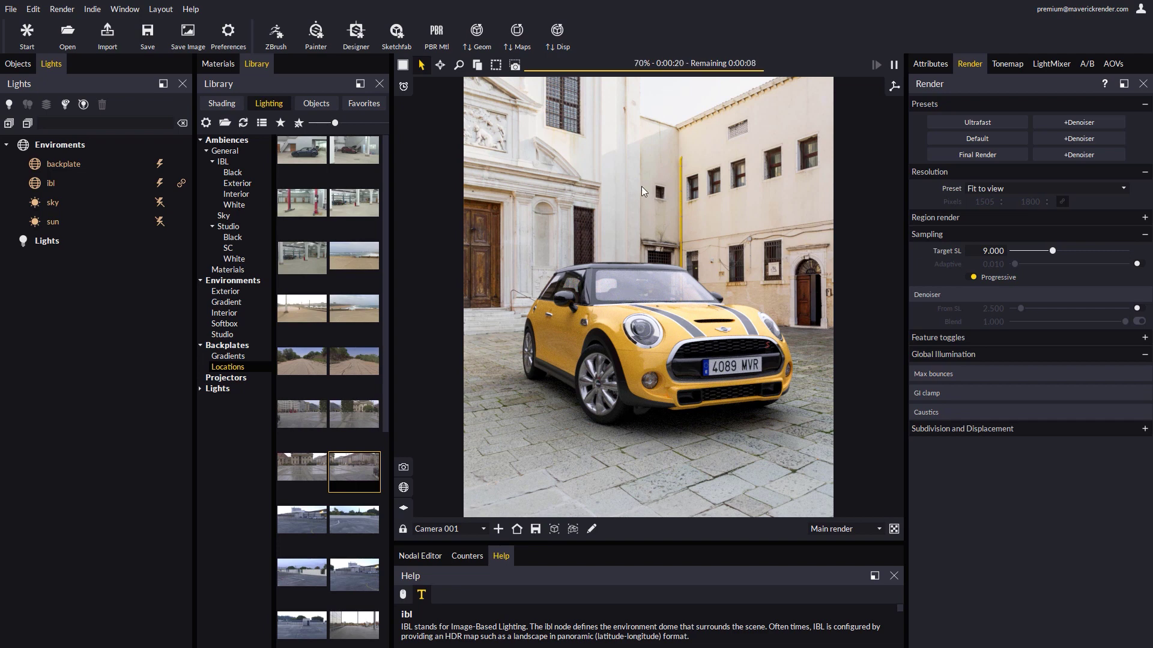
Step: Disconnect the photo from Backplate Color, pick a light blue swatch, and orbit to the car's front-left
{"action": "left_click", "coordinate": [592, 155]}
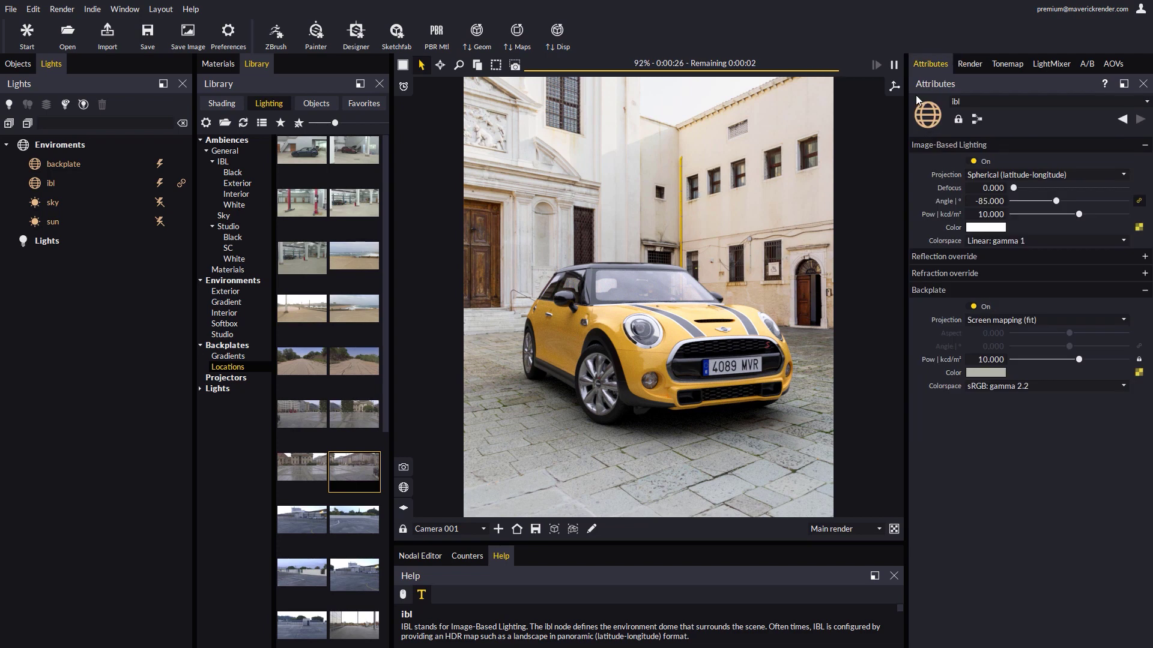
{"action": "left_click", "coordinate": [1139, 373]}
{"action": "left_click", "coordinate": [1112, 383]}
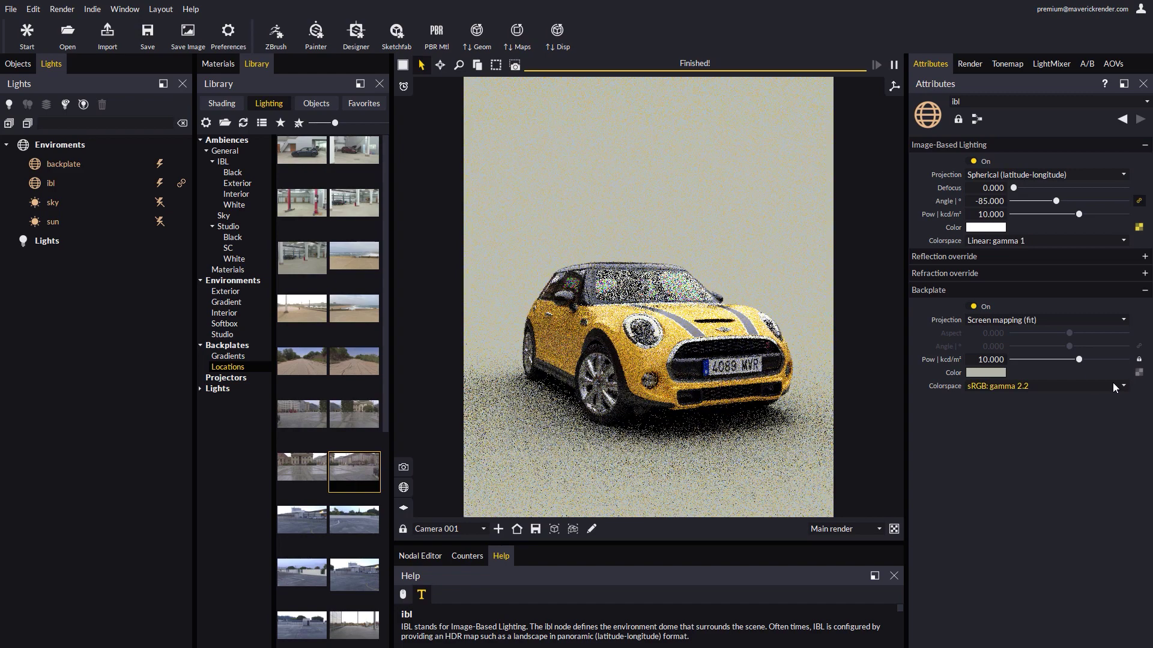
{"action": "left_click", "coordinate": [980, 372]}
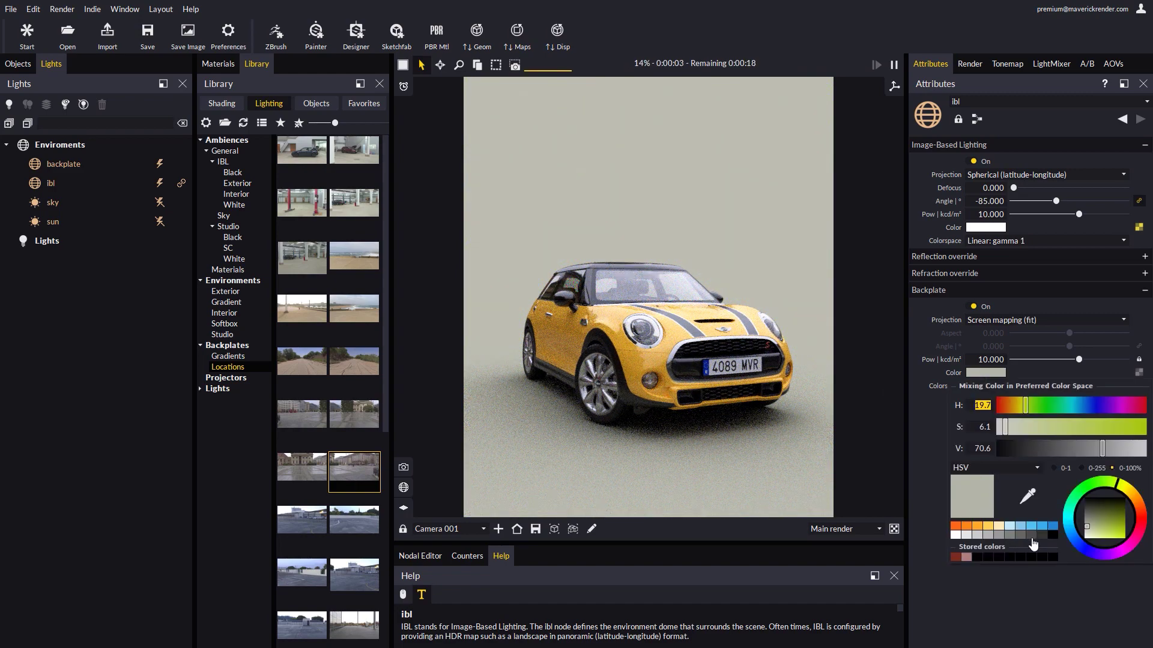
{"action": "left_click", "coordinate": [1031, 526]}
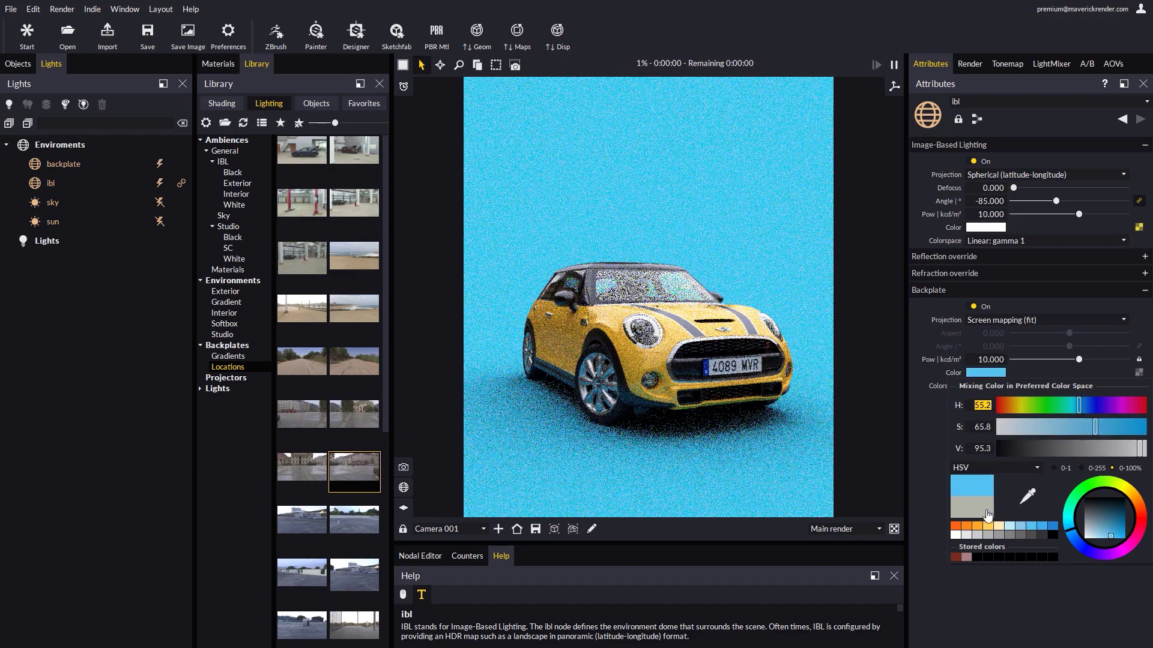
{"action": "left_click", "coordinate": [960, 575]}
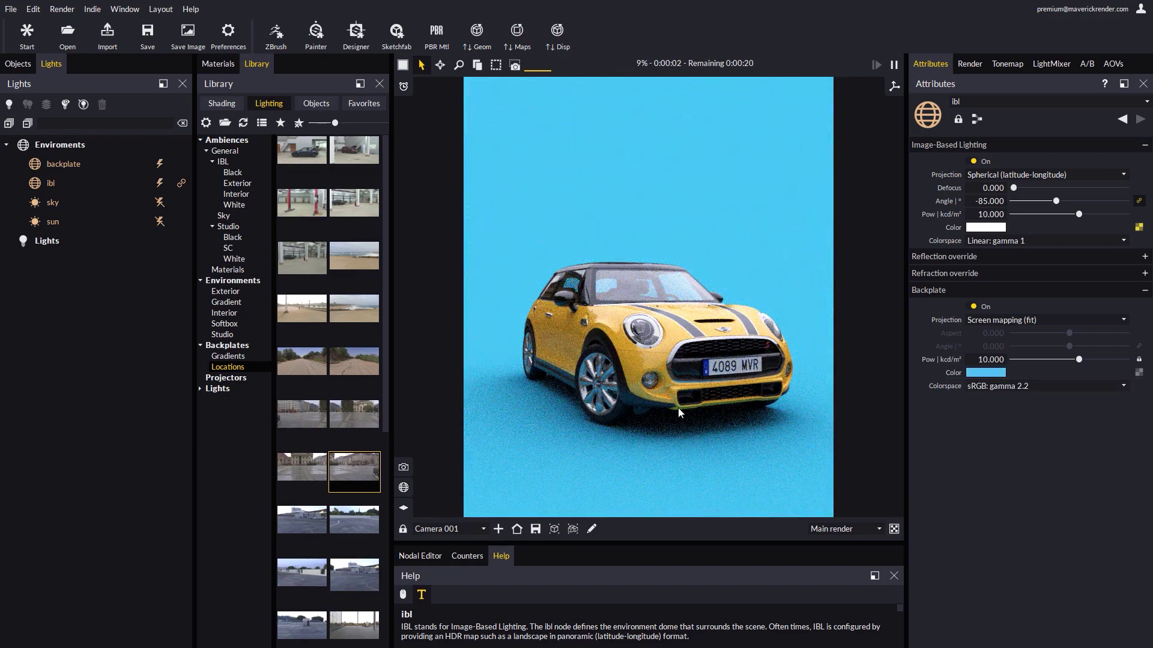
{"action": "left_click_drag", "start_coordinate": [700, 398], "coordinate": [685, 378]}
Step: Set the resolution preset to Fit to view (full area) and nudge the camera slightly
{"action": "left_click", "coordinate": [970, 63]}
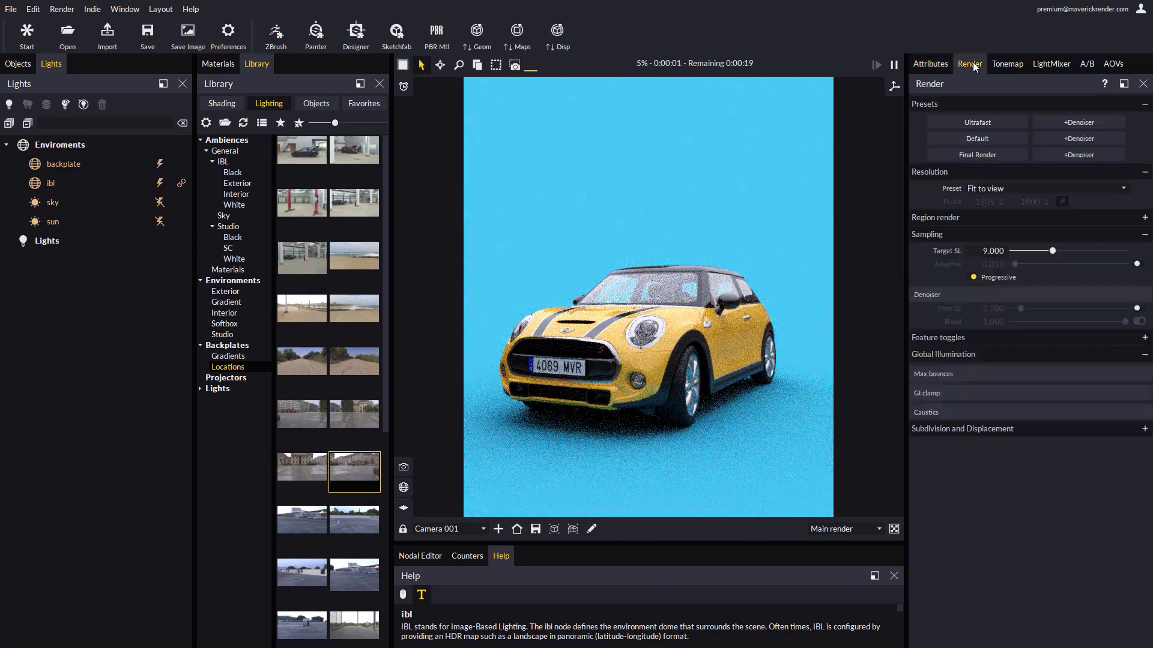
{"action": "left_click", "coordinate": [991, 191]}
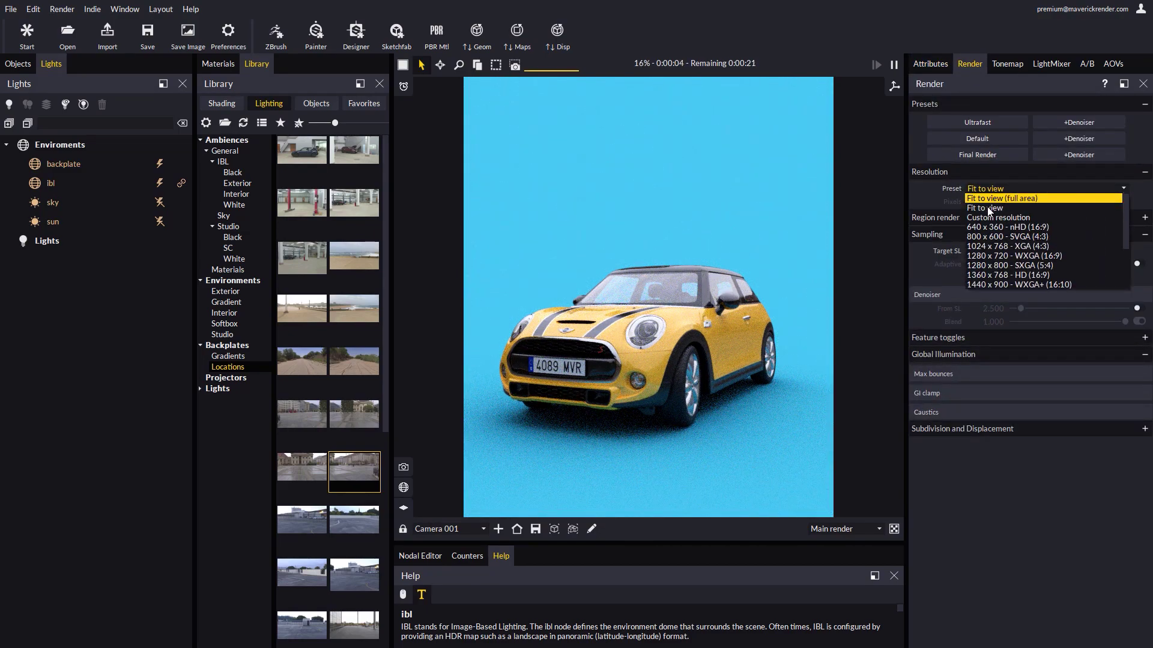
{"action": "left_click", "coordinate": [988, 200]}
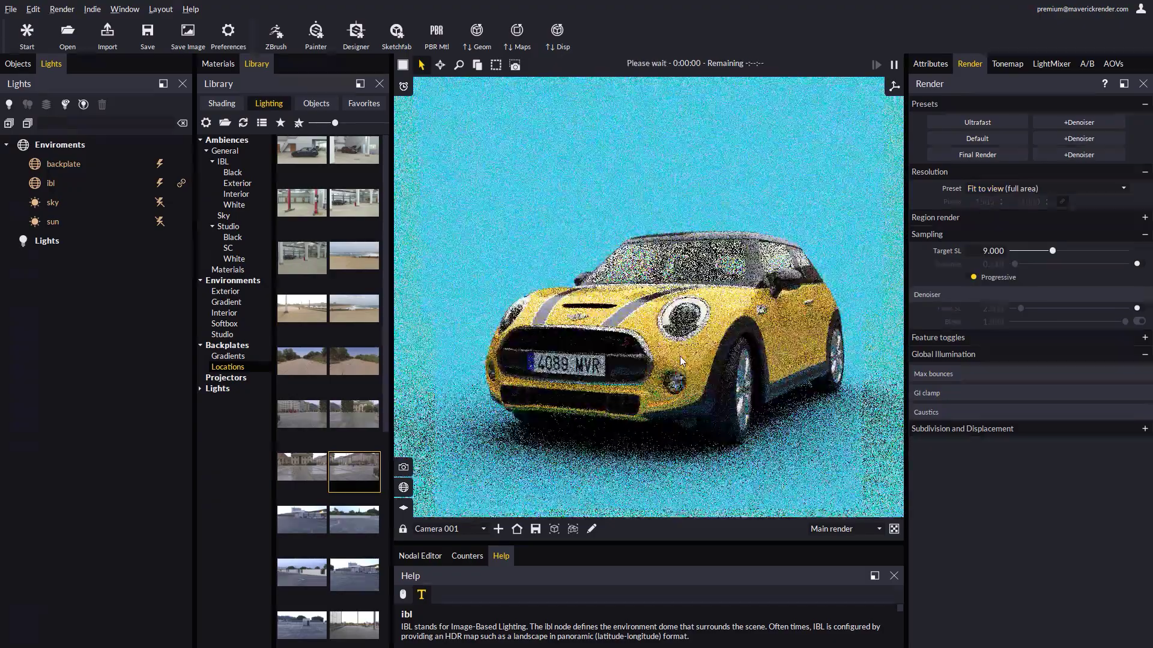
{"action": "left_click_drag", "start_coordinate": [680, 356], "coordinate": [666, 359]}
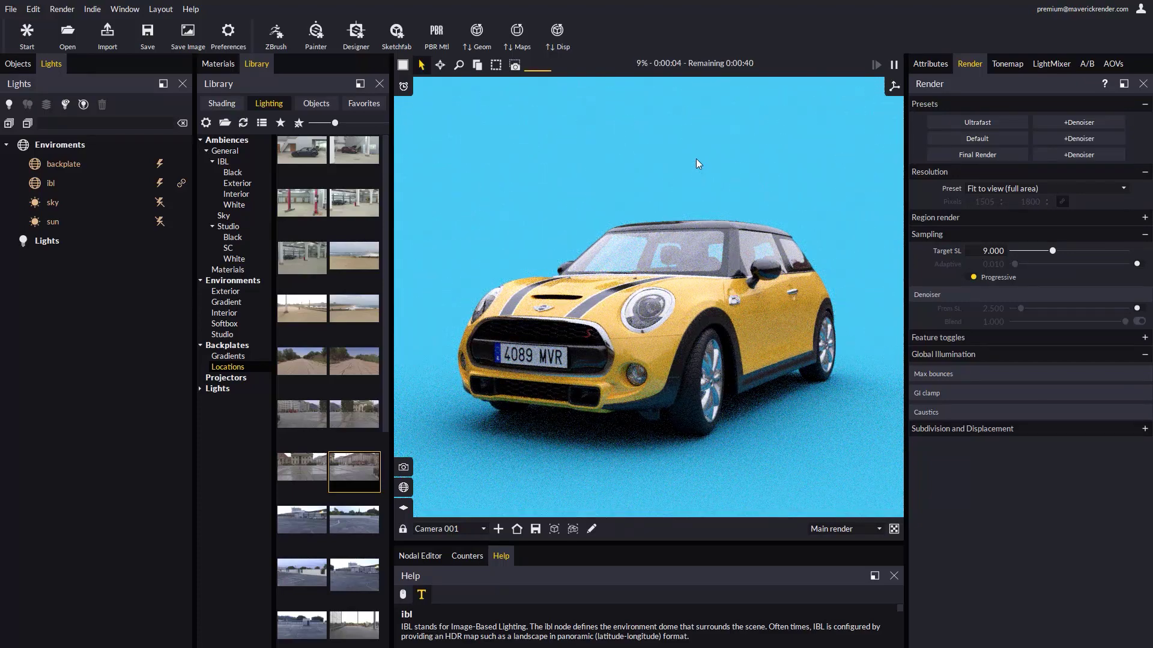
Step: Try the blue, then orange gradient backplates, then disconnect the gradient to restore plain cyan
{"action": "left_click", "coordinate": [228, 356]}
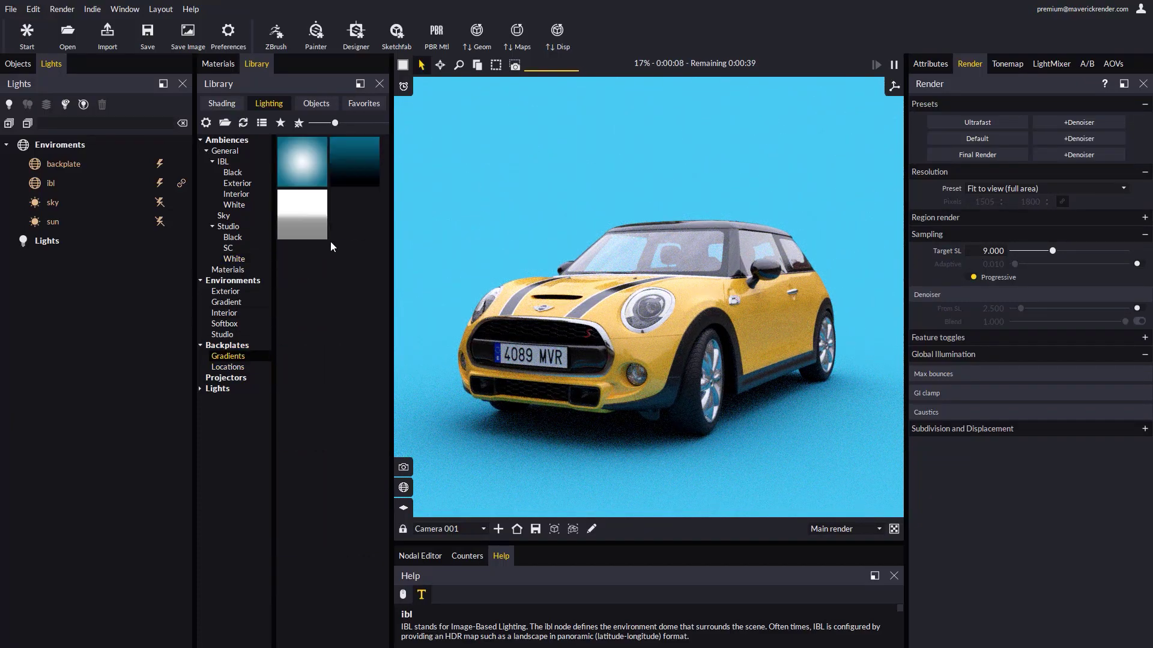
{"action": "left_click_drag", "start_coordinate": [334, 247], "coordinate": [579, 191]}
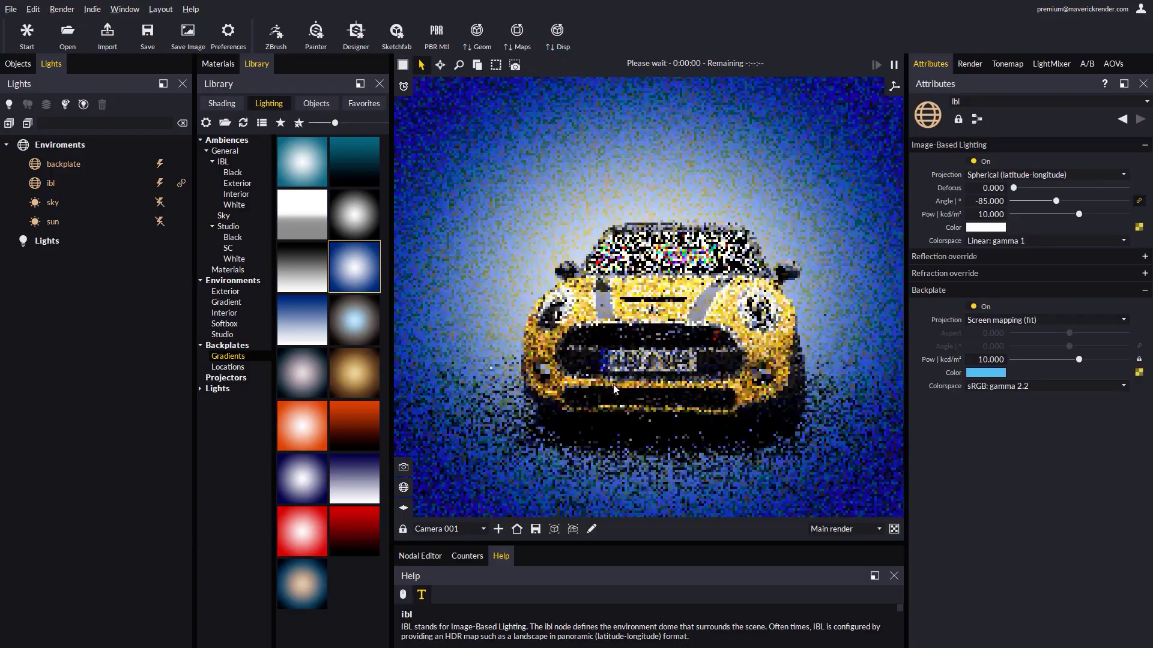
{"action": "left_click_drag", "start_coordinate": [302, 426], "coordinate": [838, 398]}
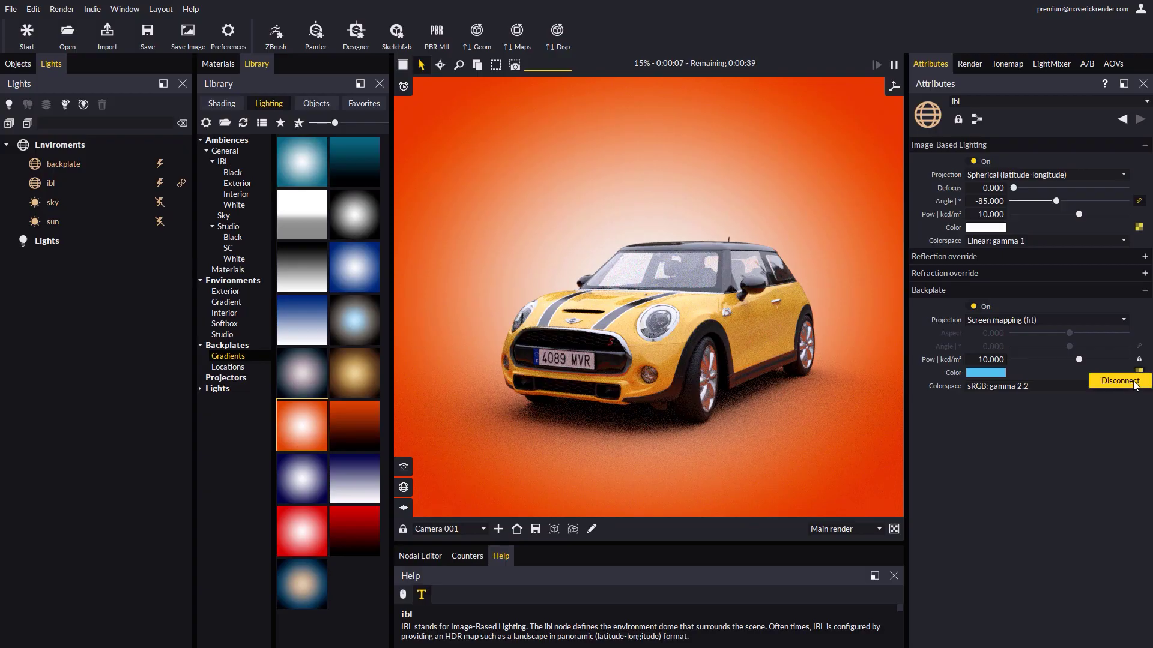
{"action": "left_click", "coordinate": [1139, 373]}
{"action": "scroll", "coordinate": [704, 408], "scroll_direction": "up", "scroll_amount": 1}
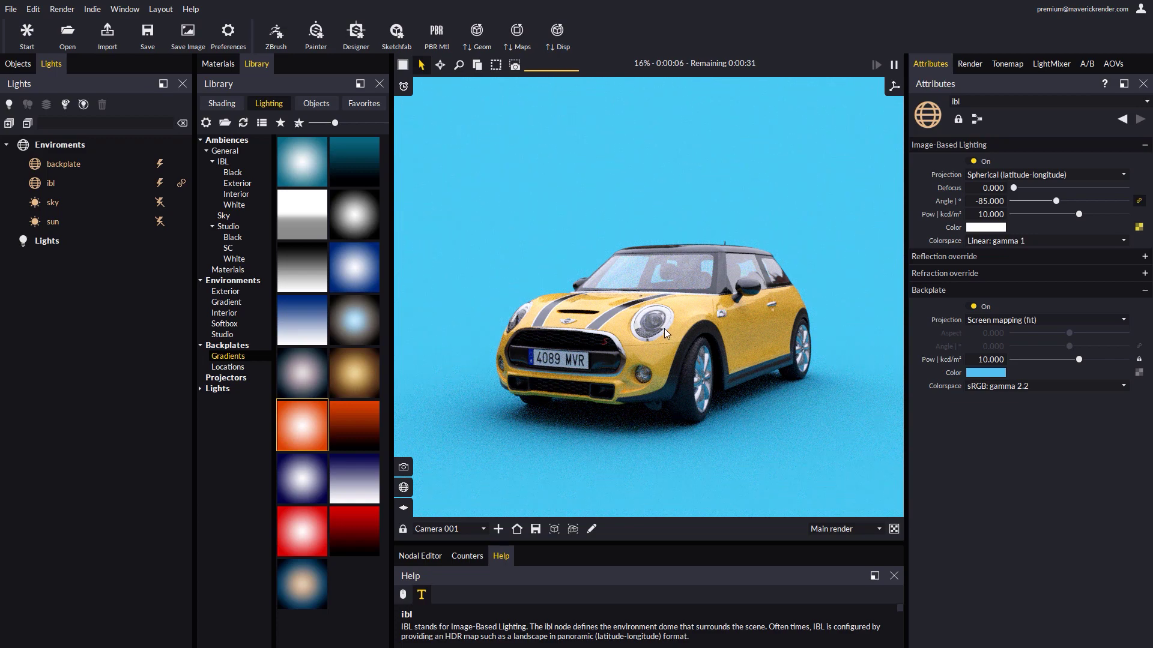
Step: Create Spotlight 001 and set it not to affect the shadow catcher
{"action": "left_click", "coordinate": [11, 105]}
{"action": "left_click", "coordinate": [48, 195]}
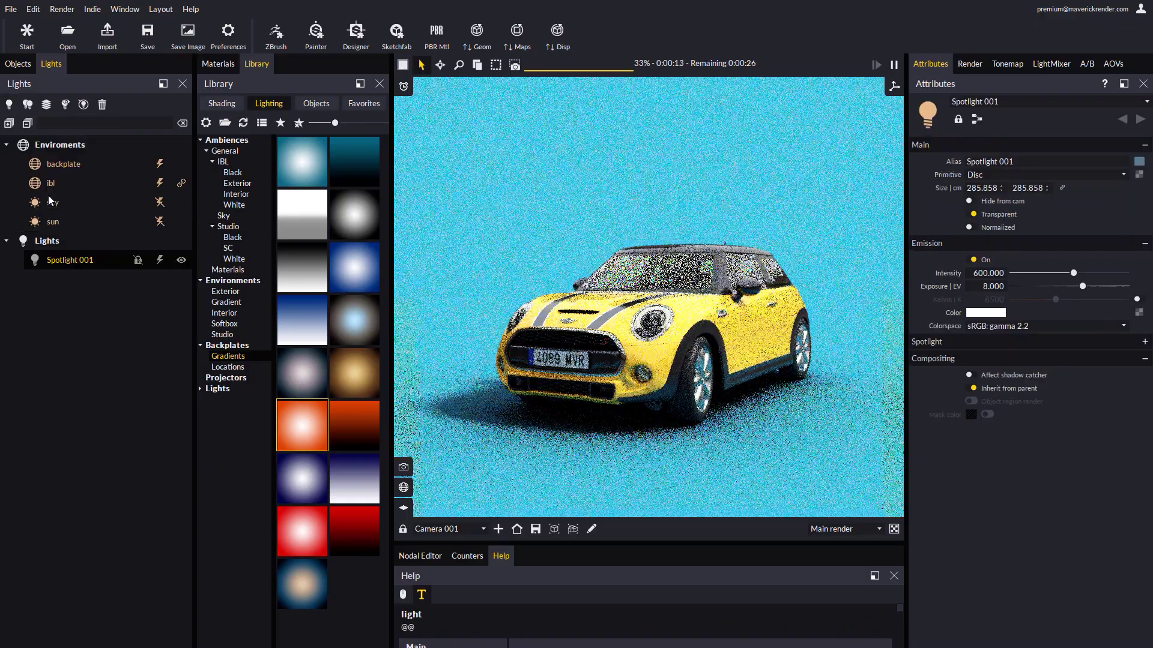
{"action": "left_click_drag", "start_coordinate": [607, 413], "coordinate": [680, 420]}
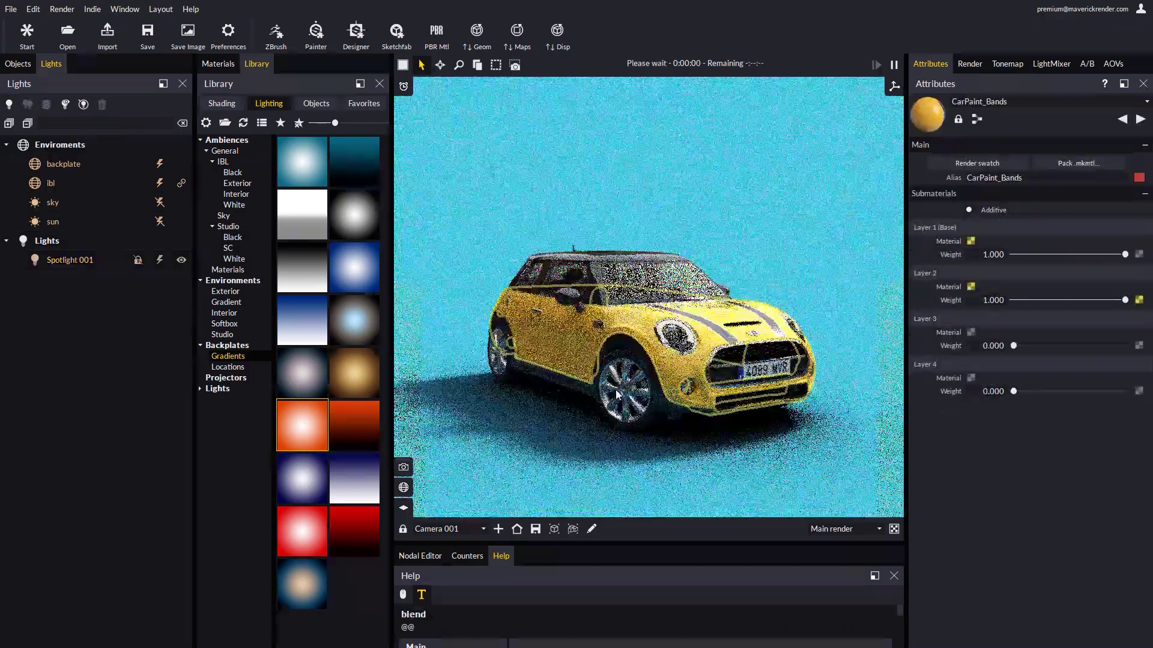
{"action": "left_click", "coordinate": [61, 261]}
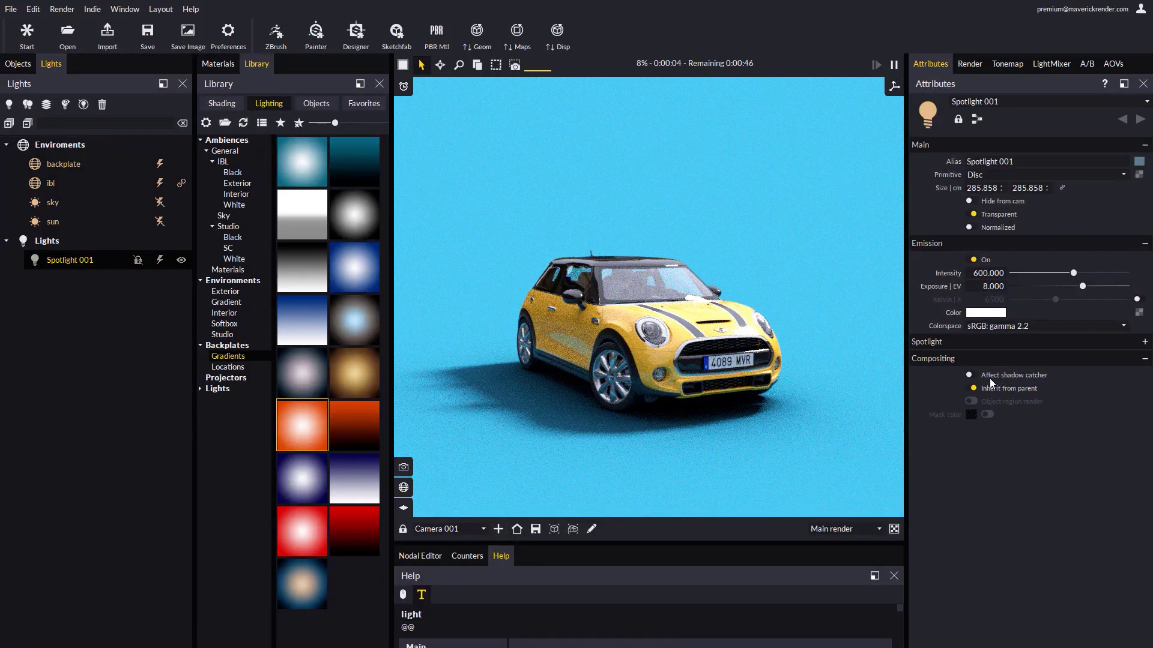
{"action": "left_click", "coordinate": [973, 388]}
{"action": "left_click", "coordinate": [970, 375]}
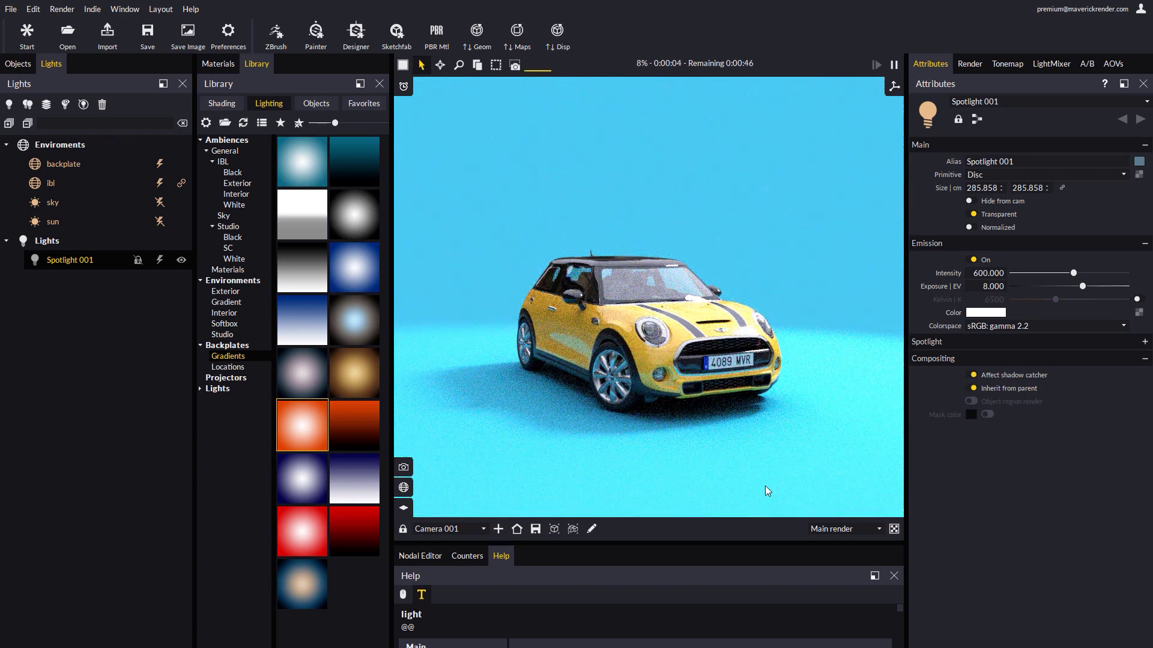
{"action": "left_click", "coordinate": [971, 376]}
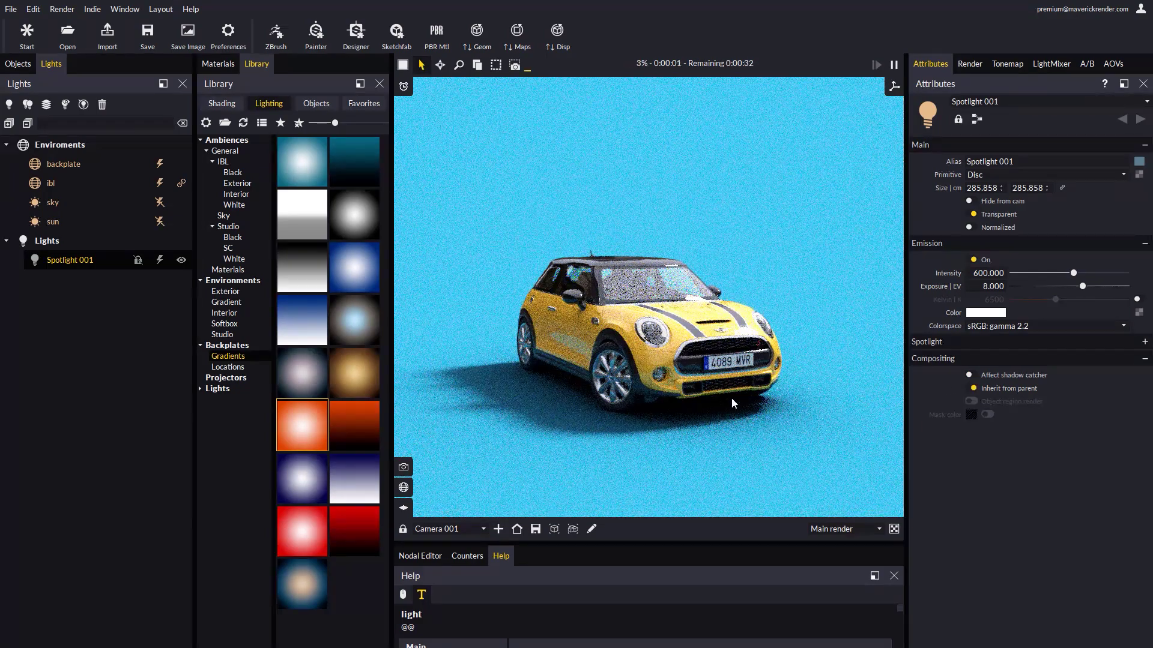
Step: Reset the floor shadow catcher's Shadows Weight to 1.000
{"action": "left_click", "coordinate": [567, 432]}
{"action": "double_click", "coordinate": [1027, 210]}
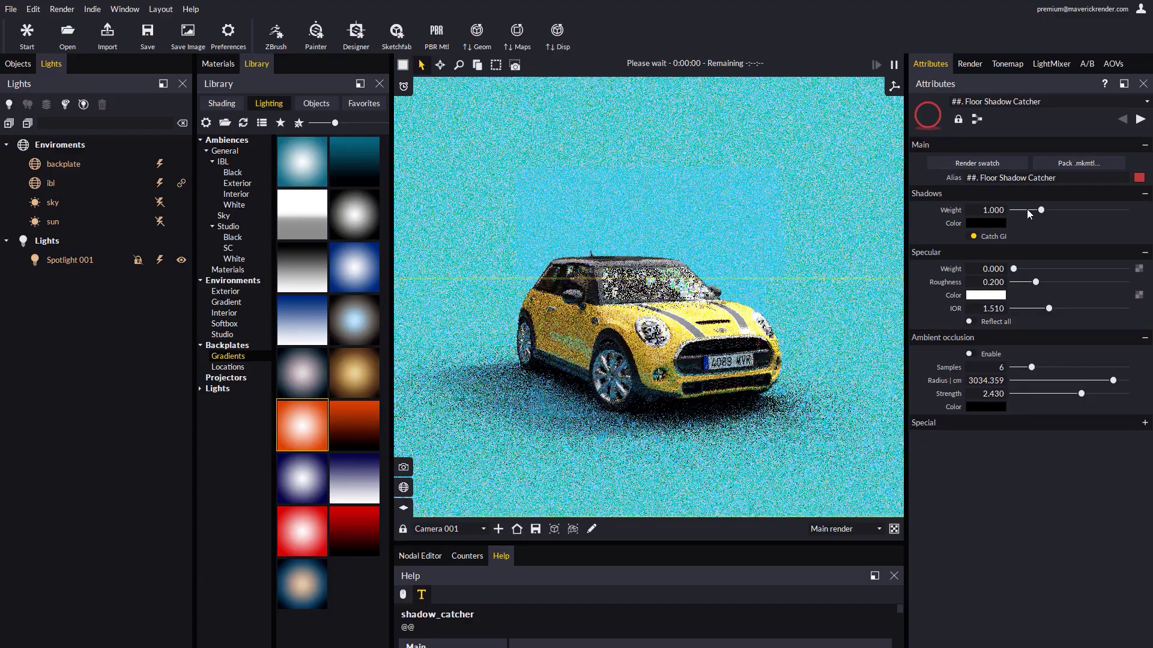
{"action": "left_click_drag", "start_coordinate": [1029, 209], "coordinate": [1075, 209]}
{"action": "double_click", "coordinate": [1040, 209]}
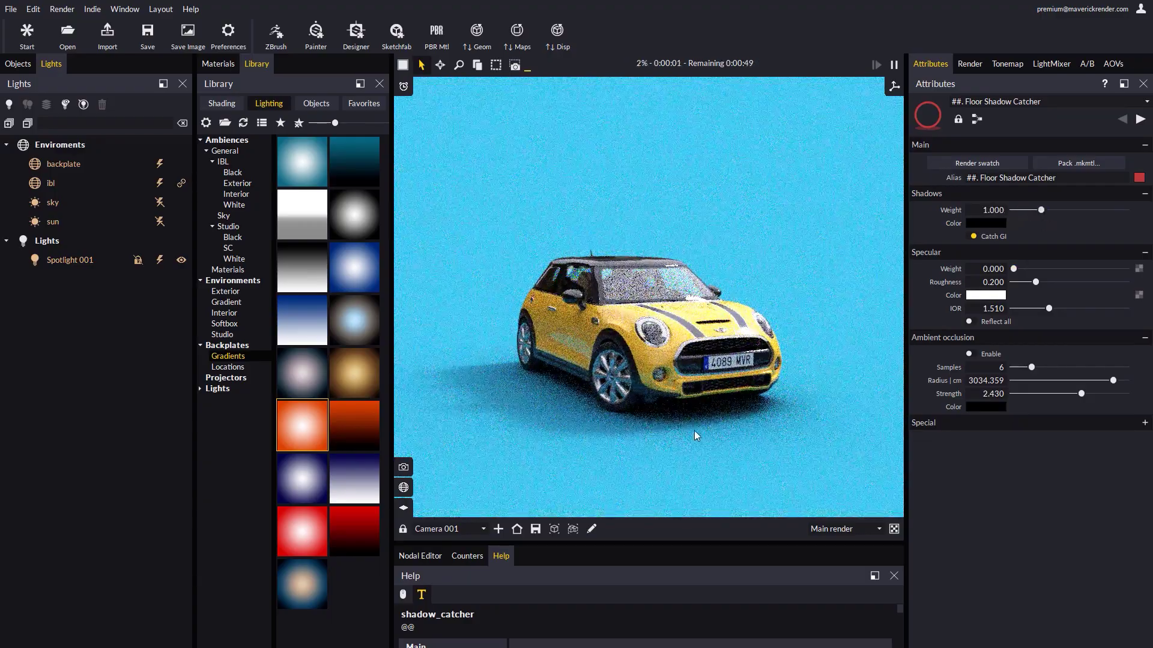
Step: Add a Light Left 001 rectangle light and toggle its Affect shadow catcher option
{"action": "left_click", "coordinate": [10, 106]}
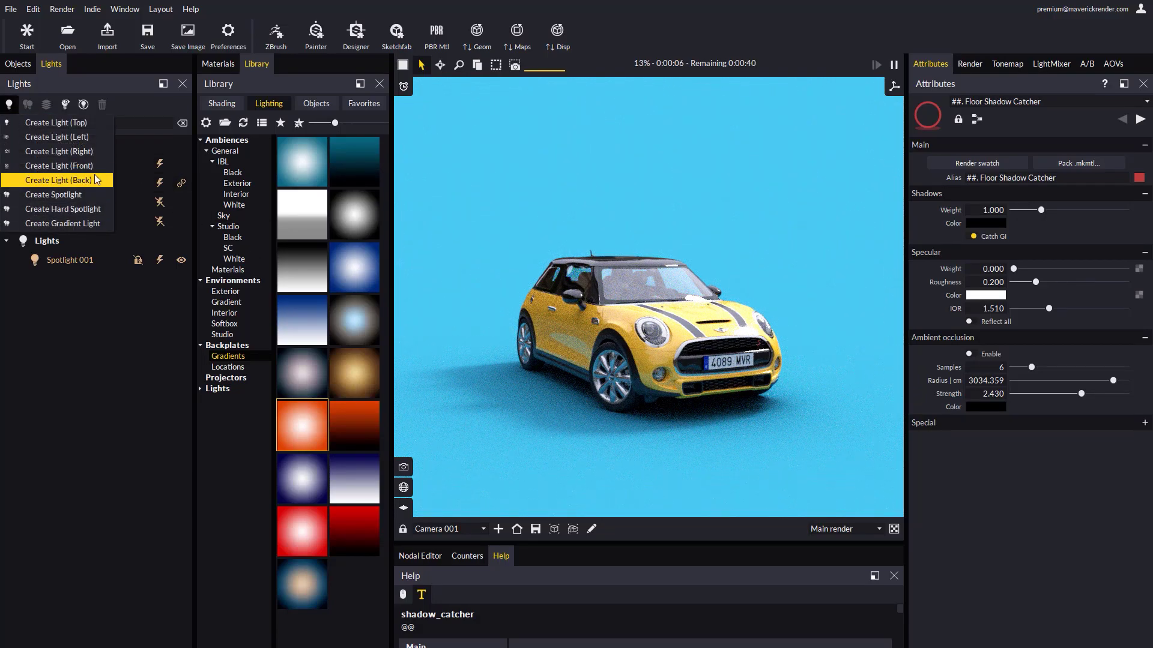
{"action": "left_click", "coordinate": [60, 137]}
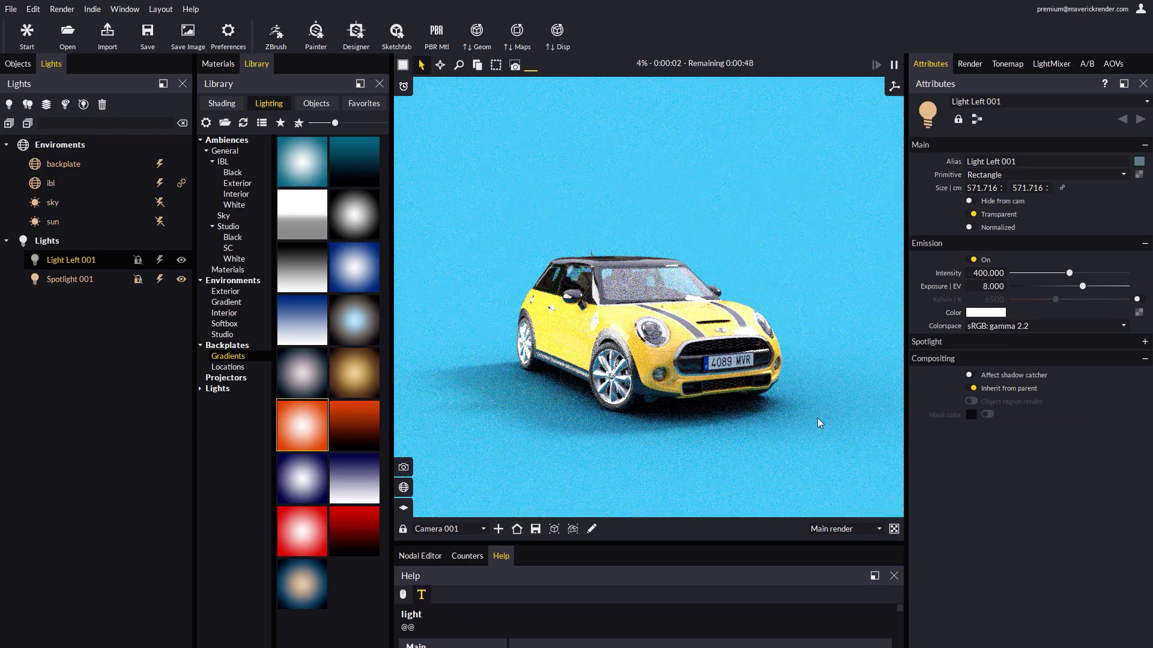
{"action": "left_click", "coordinate": [970, 376]}
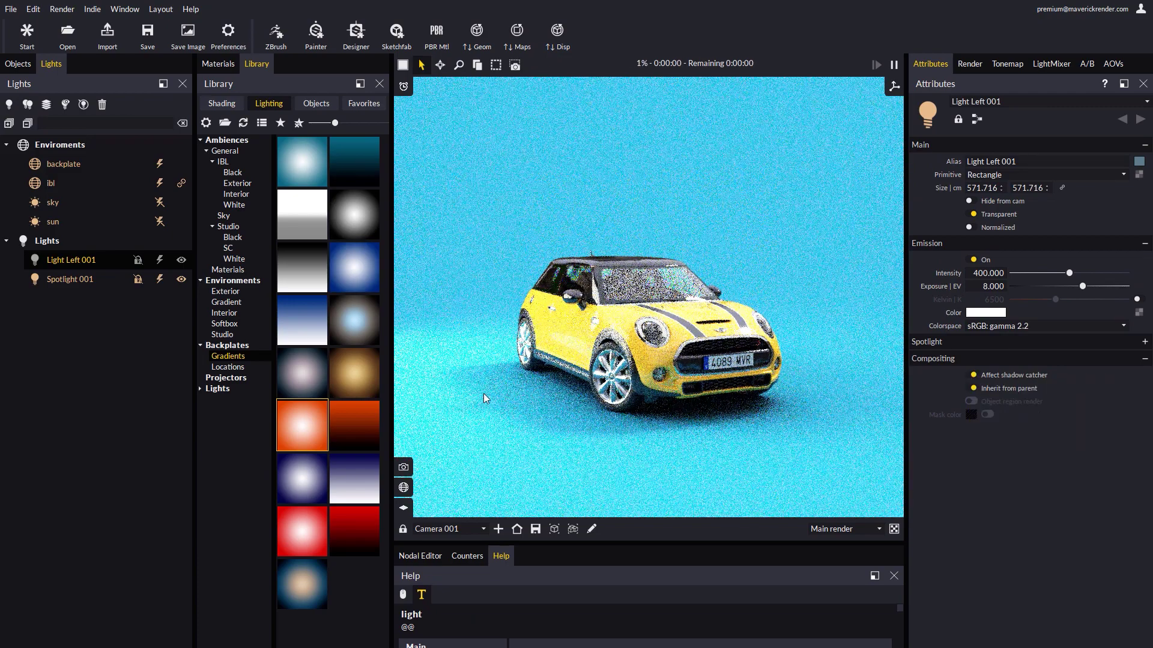
{"action": "left_click", "coordinate": [972, 375]}
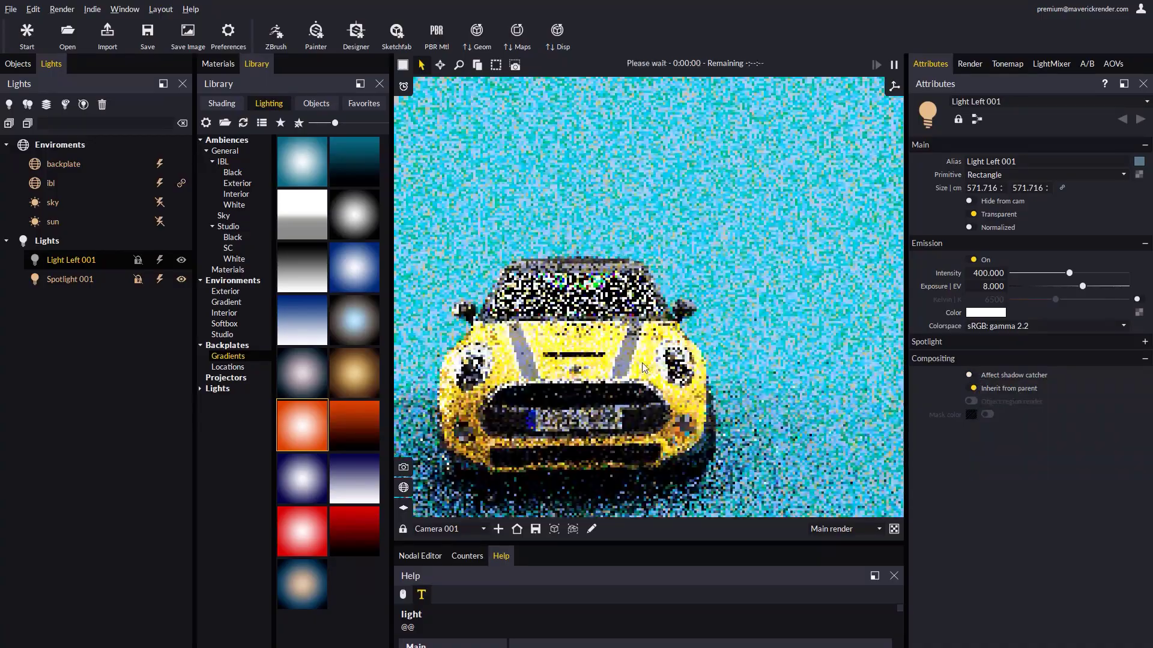
{"action": "left_click_drag", "start_coordinate": [720, 352], "coordinate": [532, 296]}
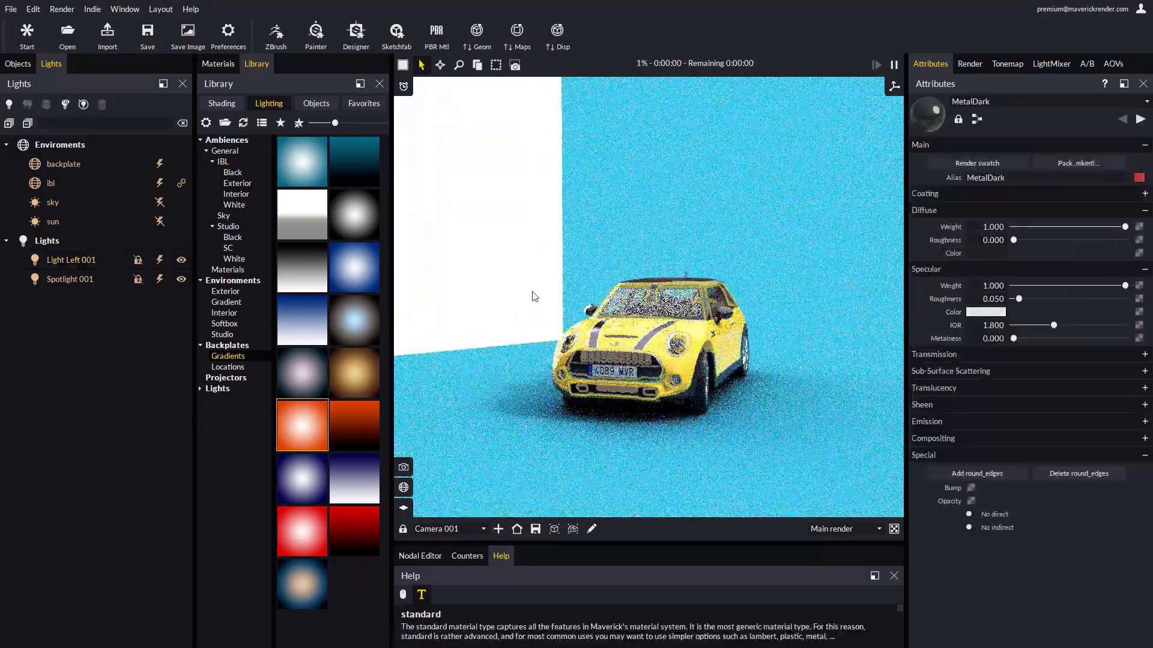
Step: Hide the left light from camera and apply the garage interior HDRI as the environment
{"action": "left_click", "coordinate": [181, 260]}
{"action": "scroll", "coordinate": [671, 376], "scroll_direction": "up", "scroll_amount": 1}
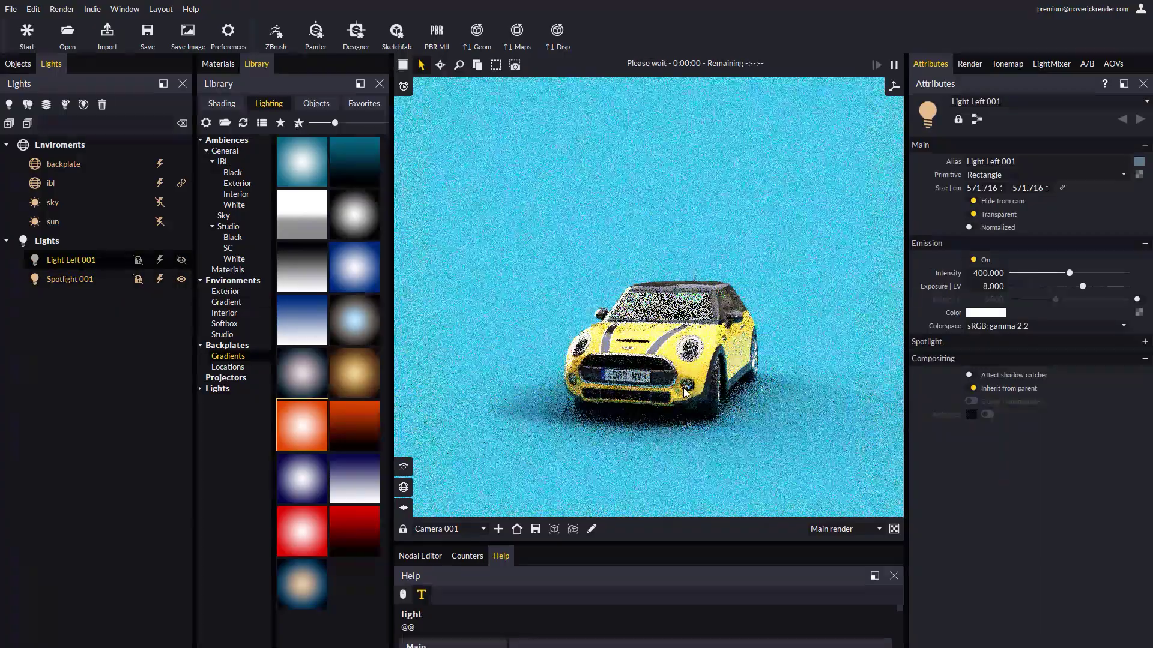
{"action": "scroll", "coordinate": [671, 377], "scroll_direction": "up", "scroll_amount": 2}
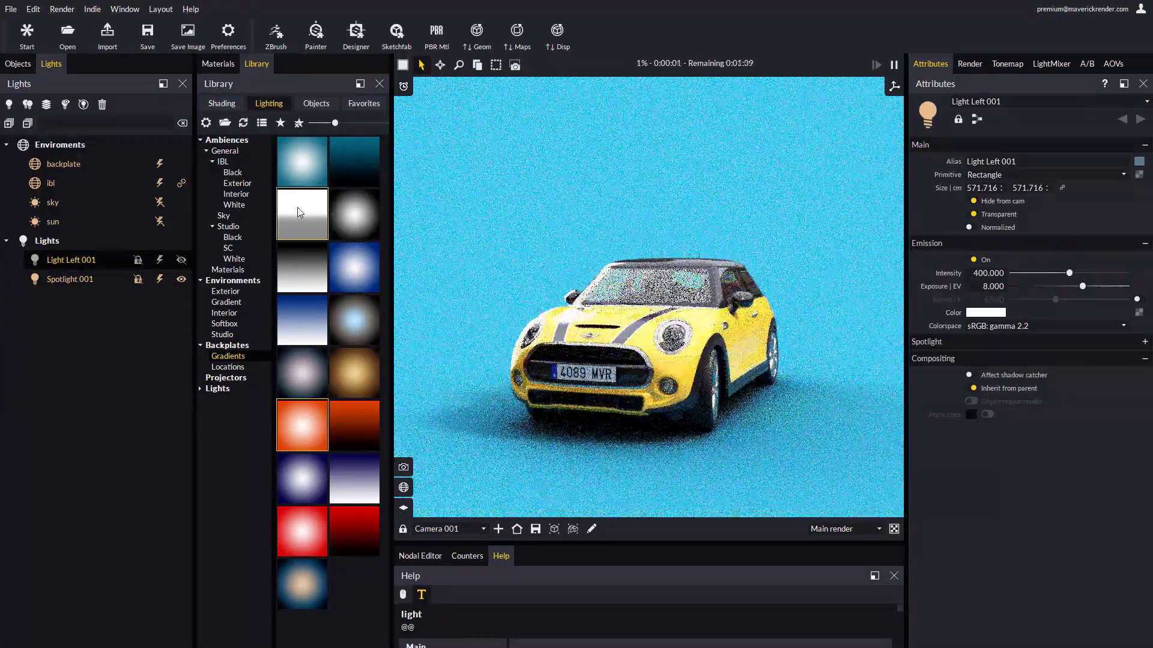
{"action": "left_click", "coordinate": [236, 194]}
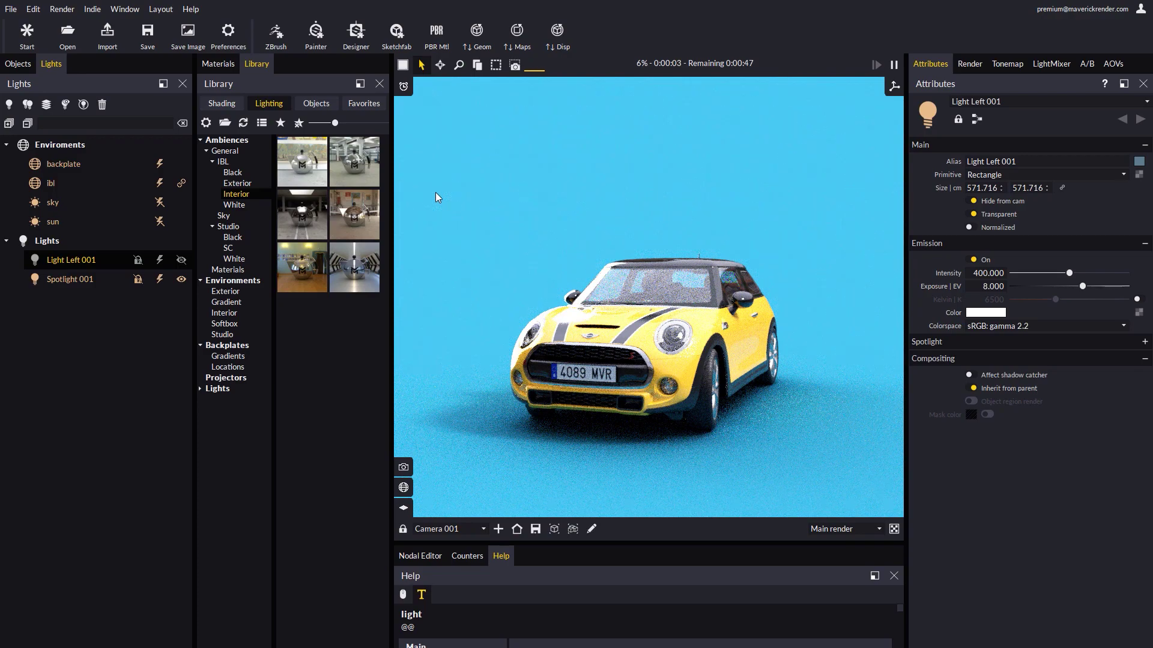
{"action": "left_click_drag", "start_coordinate": [348, 161], "coordinate": [808, 351]}
Step: Turn off Light Left 001's emission and enable Affect shadow catcher on Spotlight 001
{"action": "scroll", "coordinate": [689, 379], "scroll_direction": "up", "scroll_amount": 2}
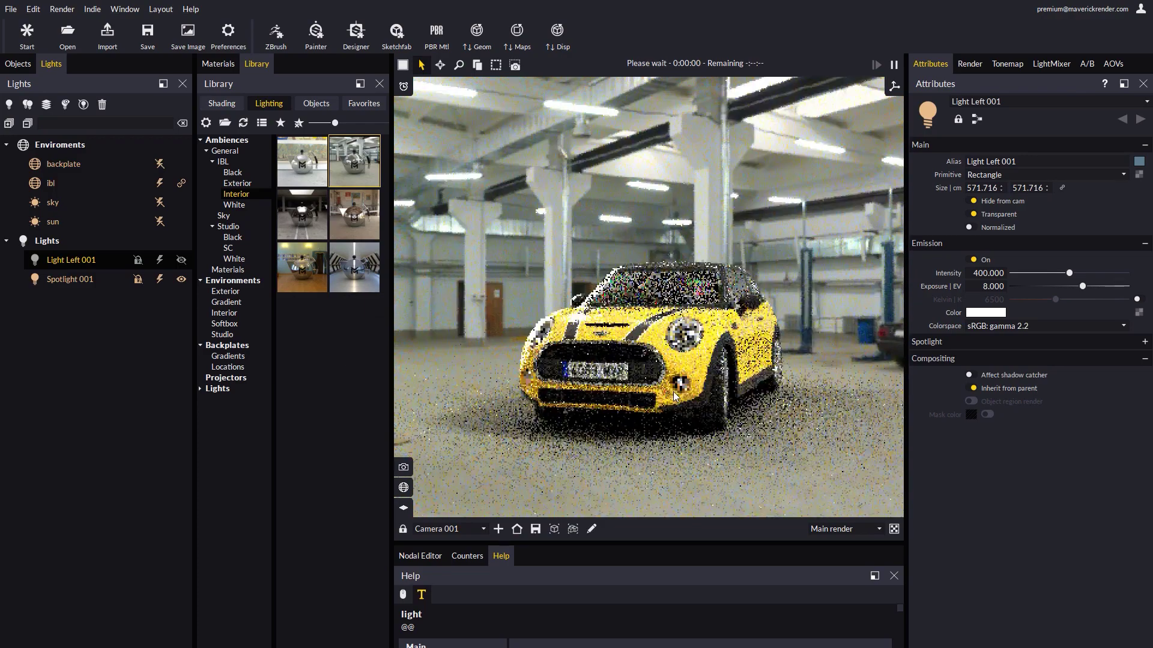
{"action": "left_click", "coordinate": [160, 259]}
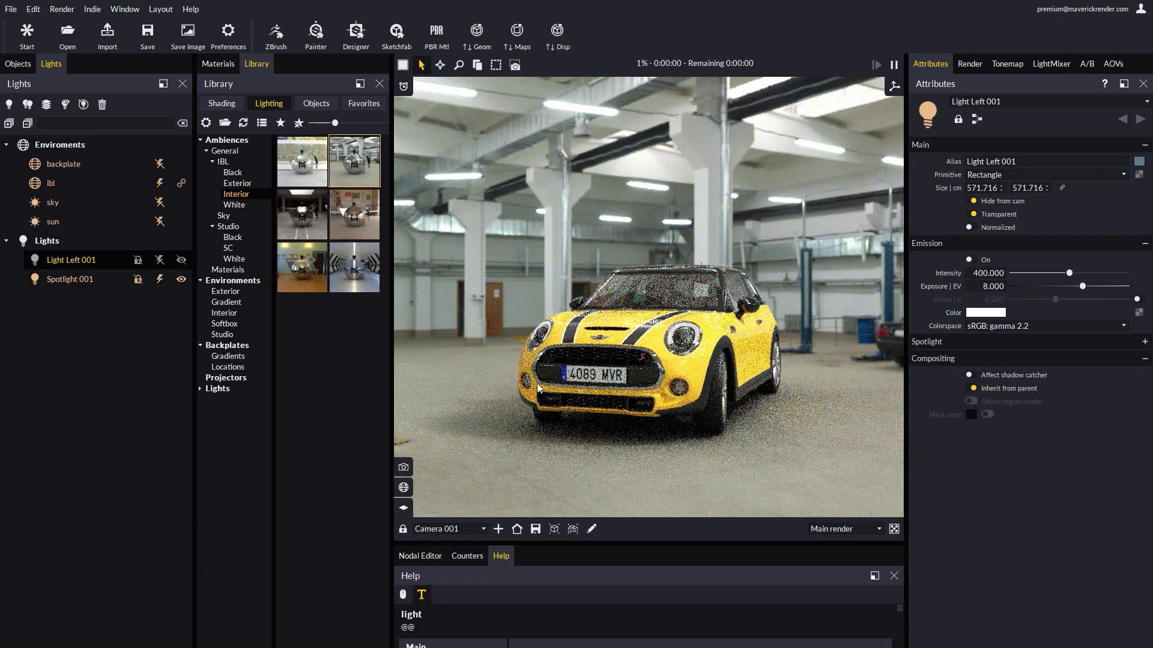
{"action": "left_click", "coordinate": [70, 279]}
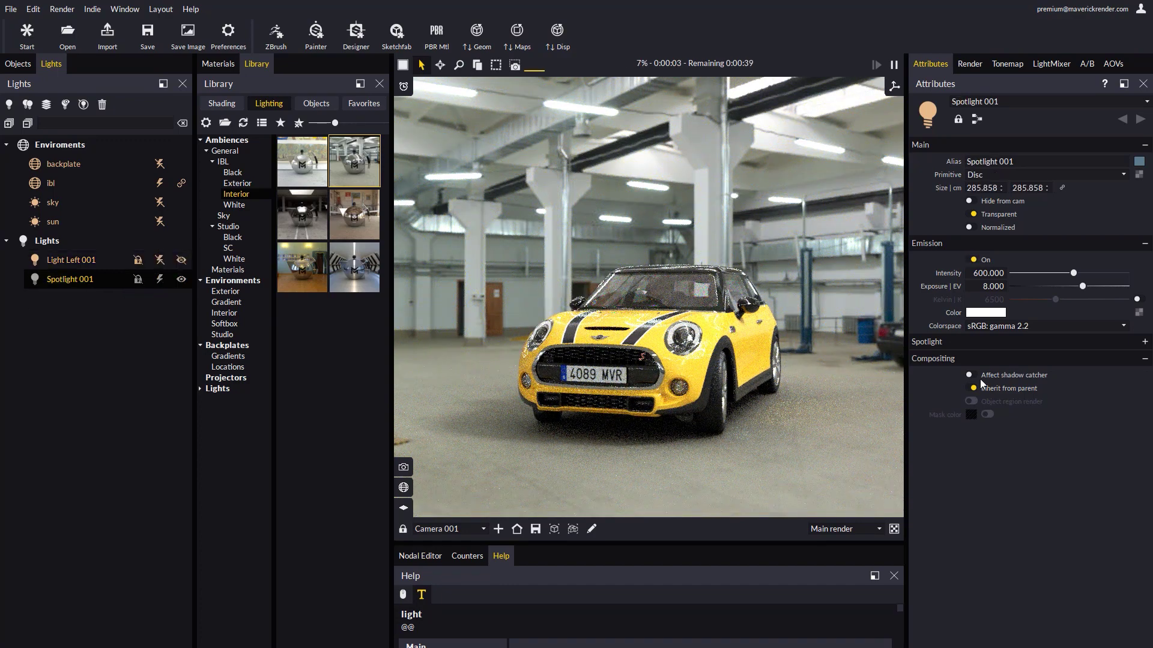
{"action": "left_click", "coordinate": [973, 376]}
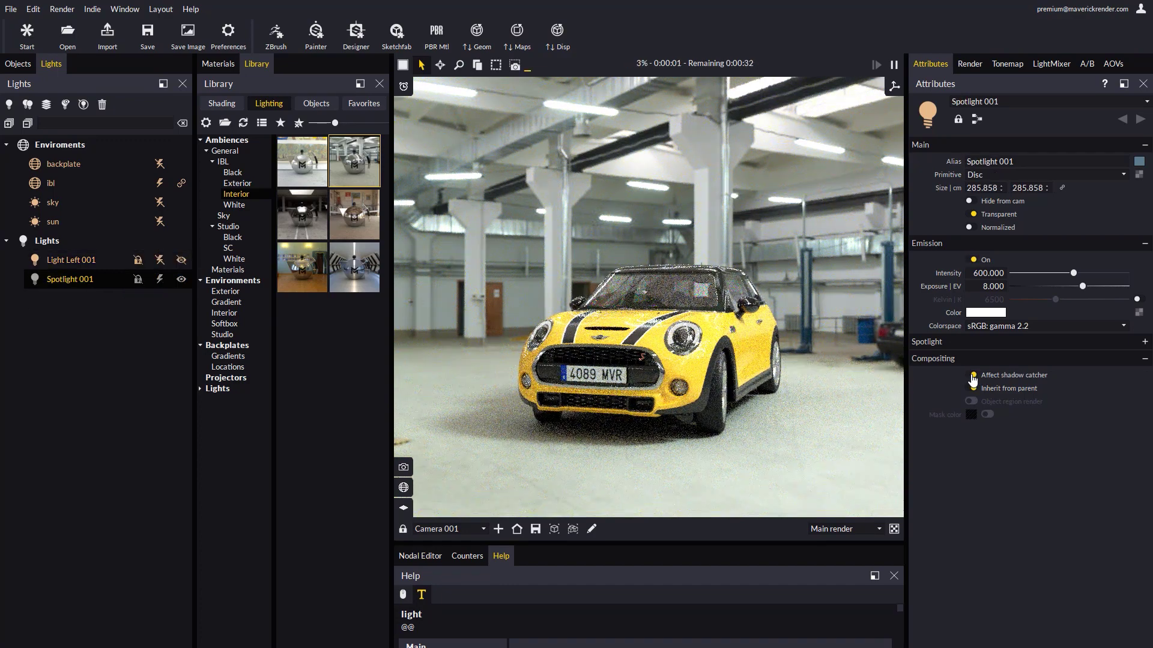
{"action": "left_click", "coordinate": [973, 375]}
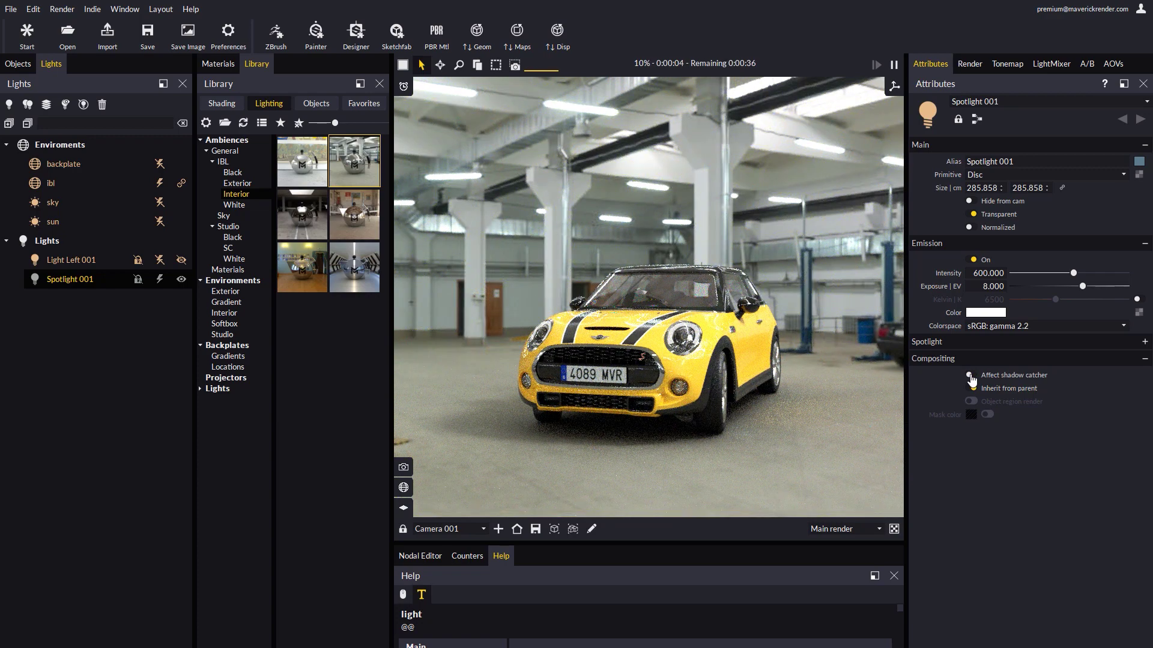
{"action": "left_click", "coordinate": [972, 376]}
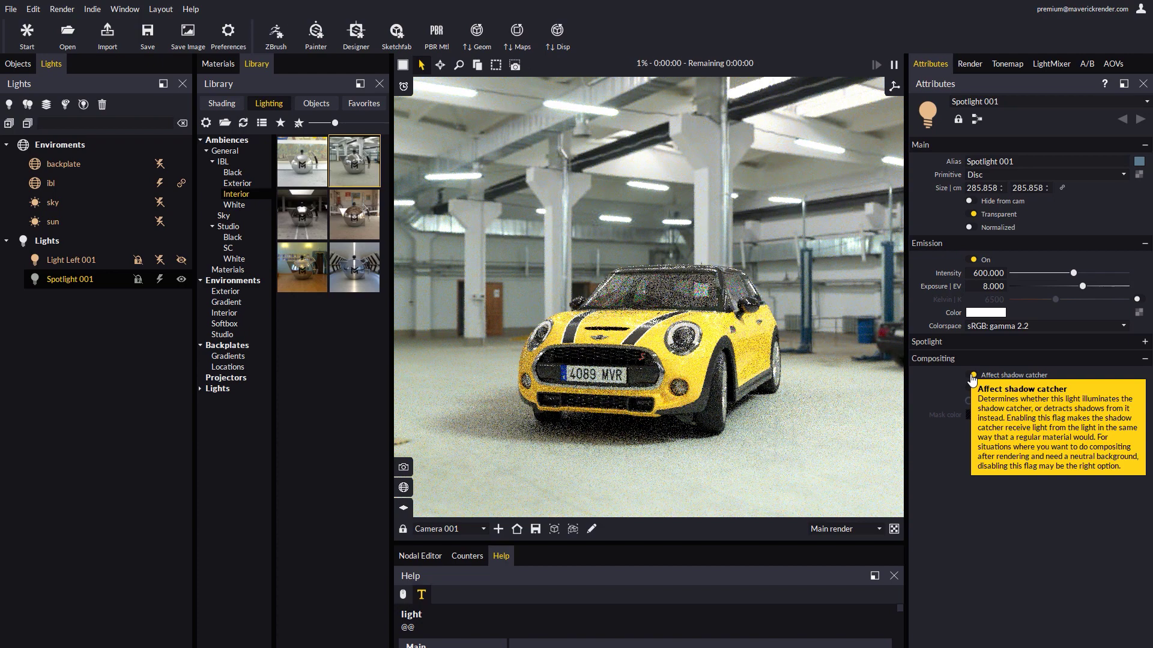